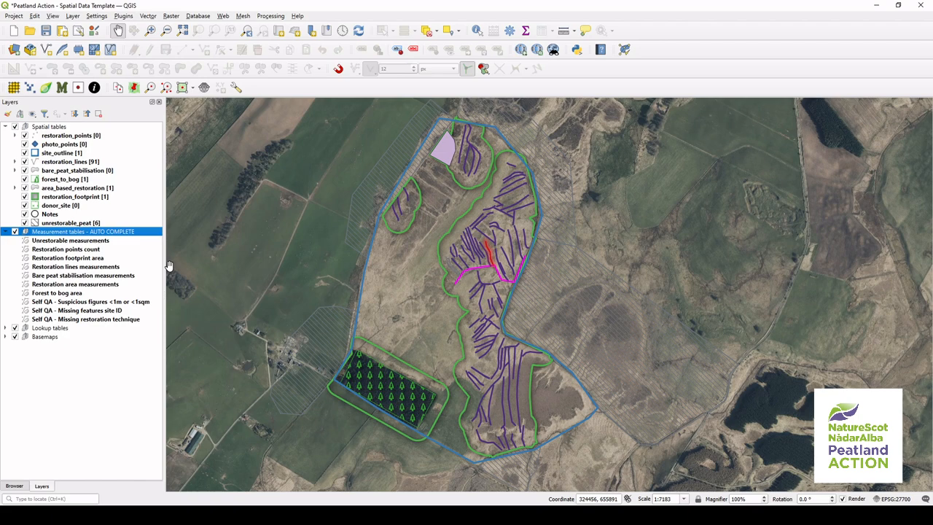
Step: Open the attribute tables of the three Self QA measurement tables to review flagged problems
{"action": "left_click", "coordinate": [156, 306]}
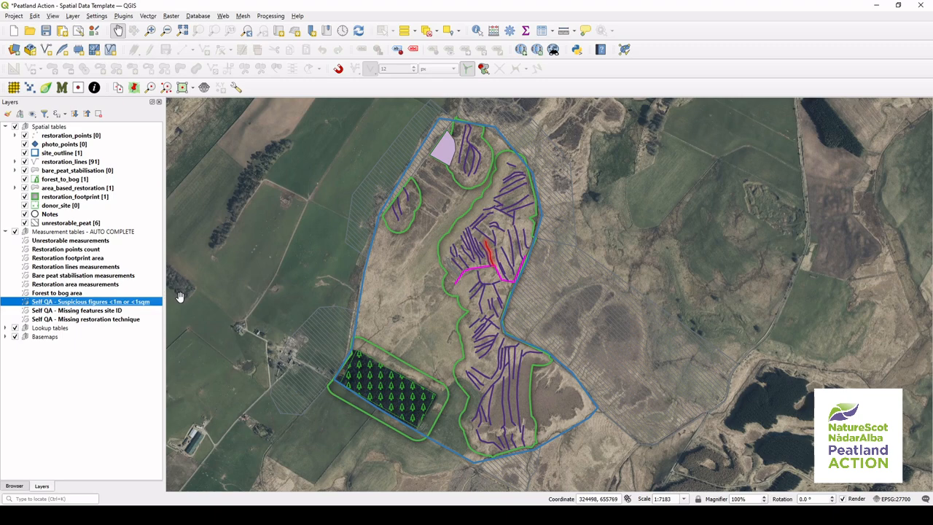
{"action": "left_click", "coordinate": [87, 312]}
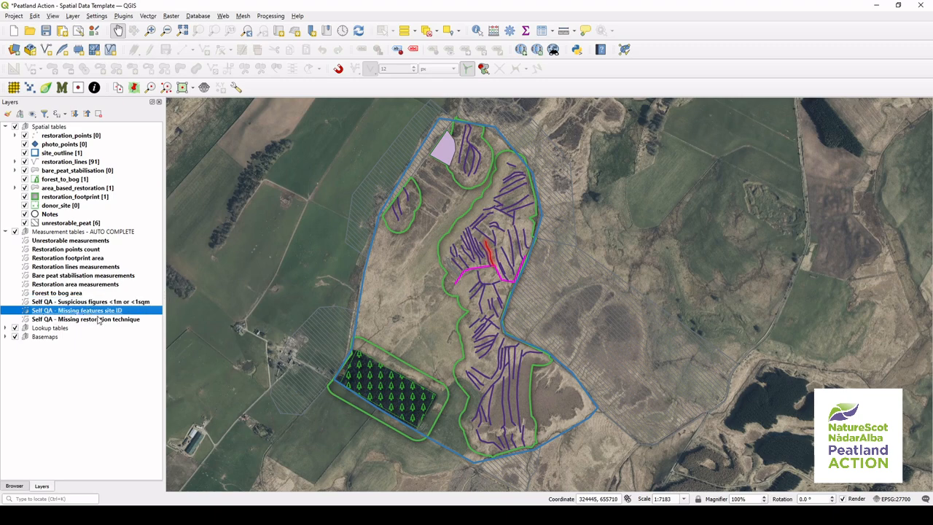
{"action": "left_click", "coordinate": [146, 322]}
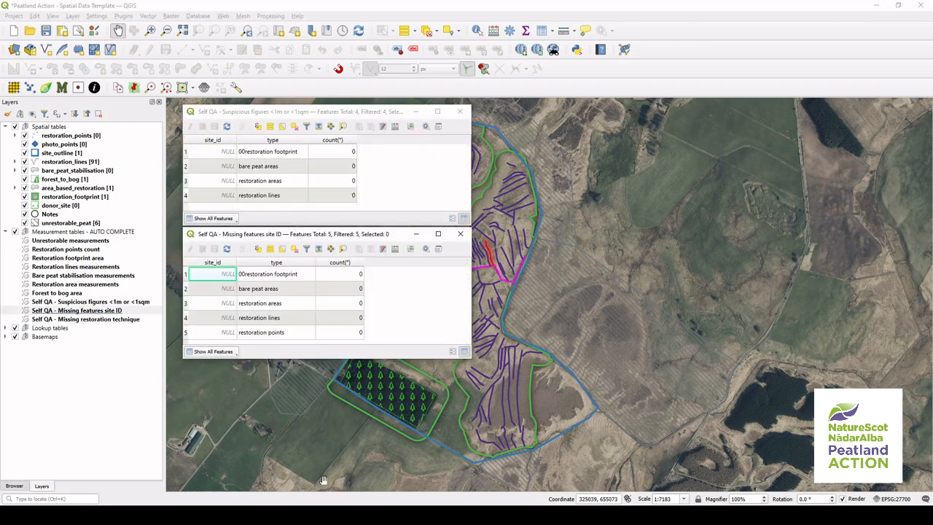
{"action": "double_click", "coordinate": [142, 318]}
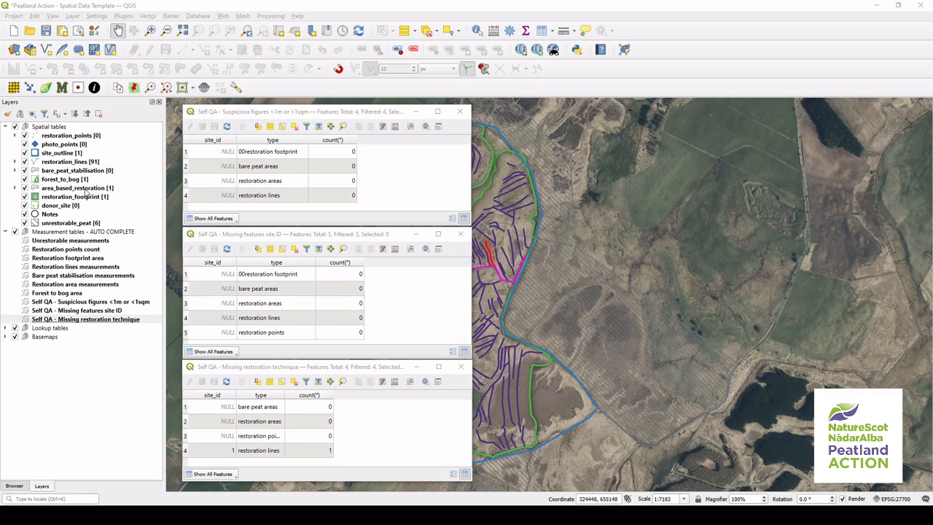
Step: Open the restoration_lines attribute table and sort it by Restoration technique
{"action": "left_click", "coordinate": [88, 163]}
{"action": "right_click", "coordinate": [123, 163]}
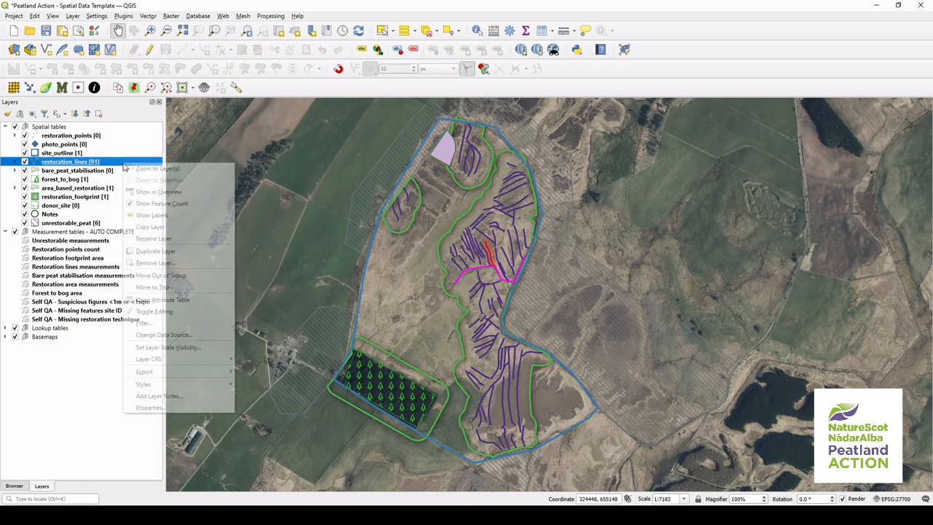
{"action": "left_click", "coordinate": [154, 299]}
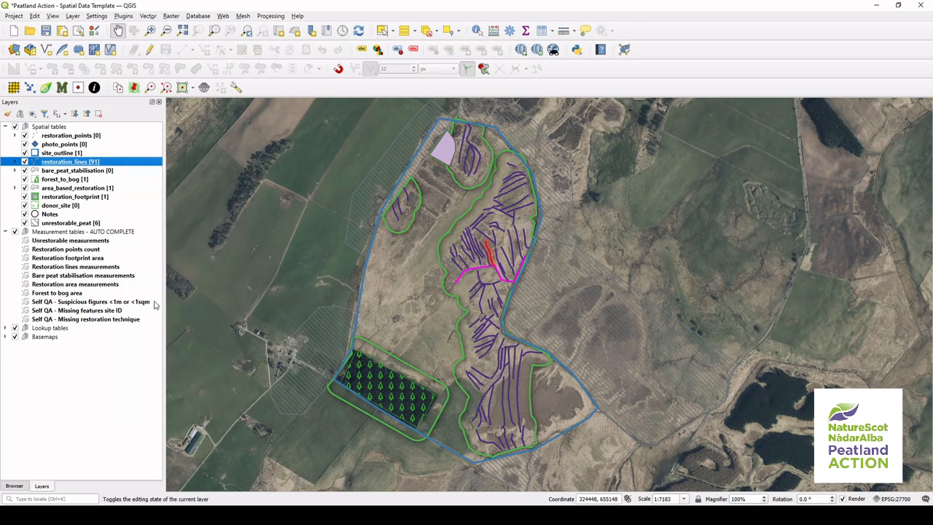
{"action": "left_click", "coordinate": [326, 139]}
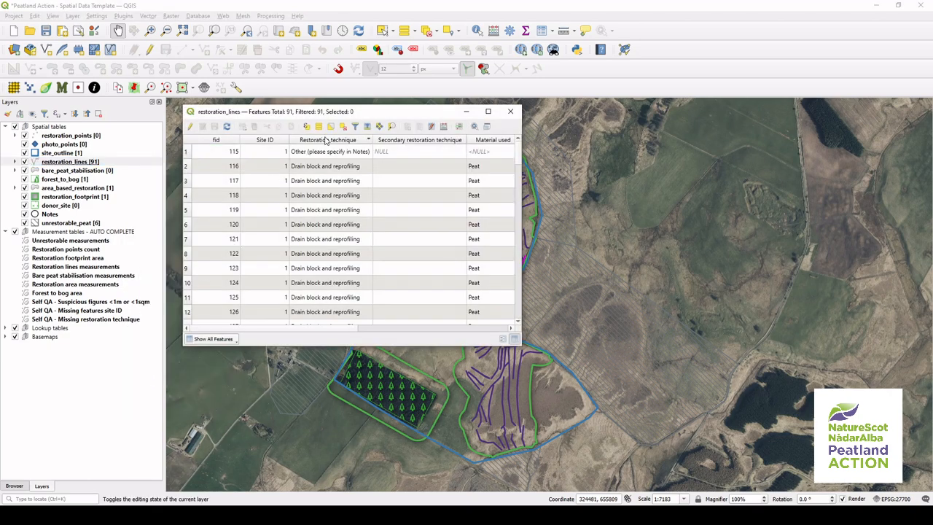
{"action": "left_click", "coordinate": [326, 140]}
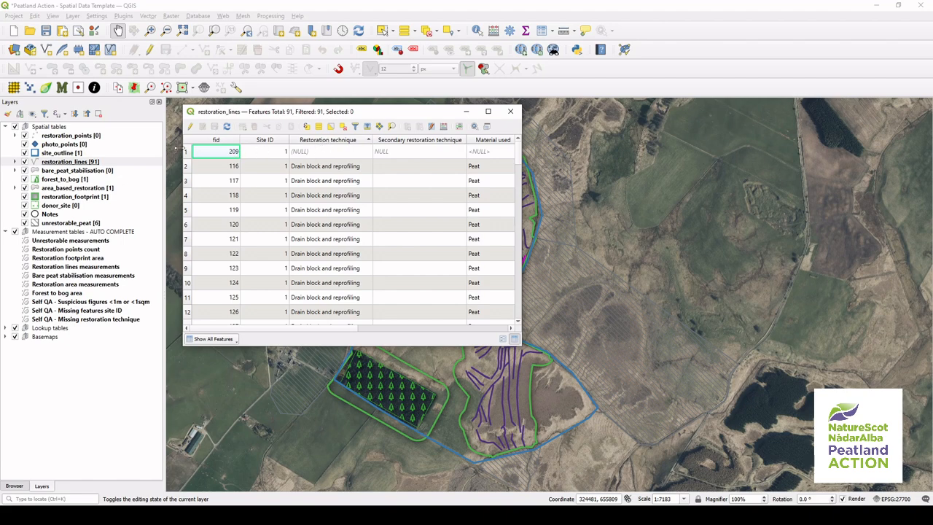
Step: Select the feature with a NULL restoration technique and zoom the map to it
{"action": "left_click", "coordinate": [186, 151]}
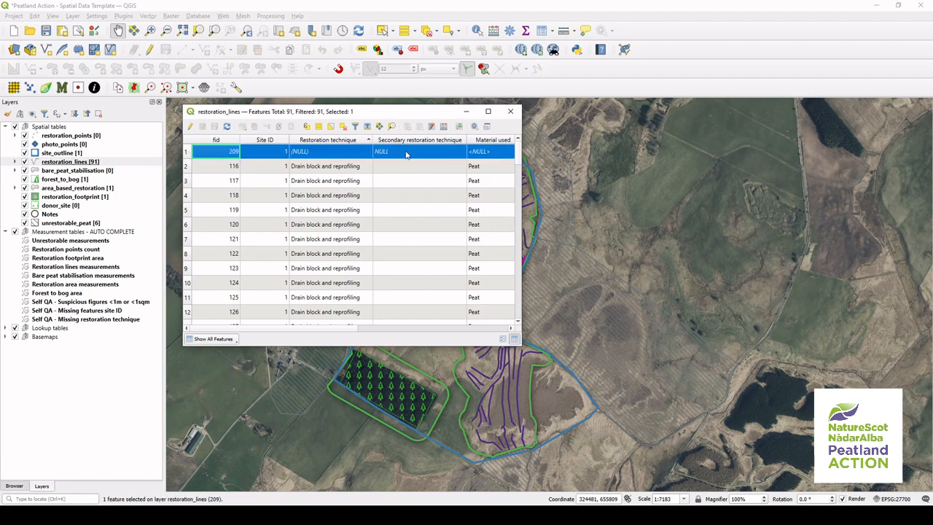
{"action": "left_click", "coordinate": [393, 128]}
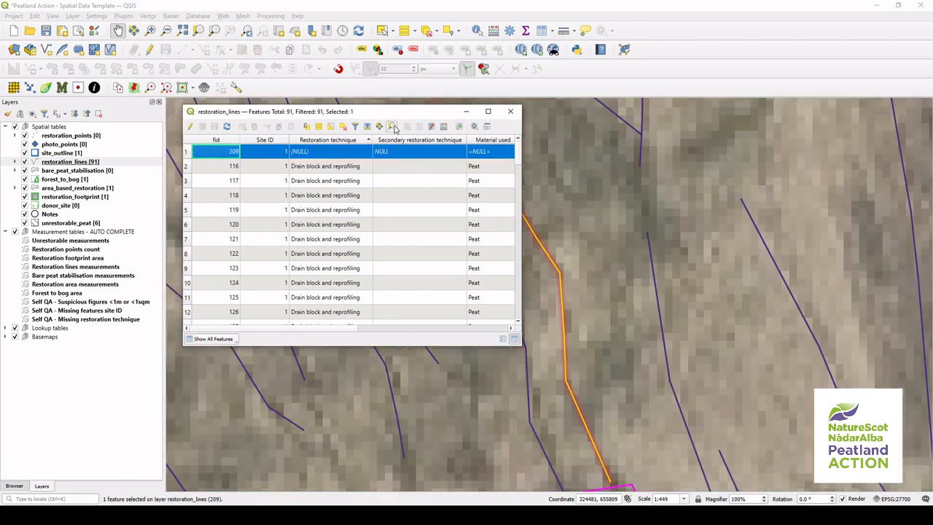
{"action": "left_click", "coordinate": [466, 112]}
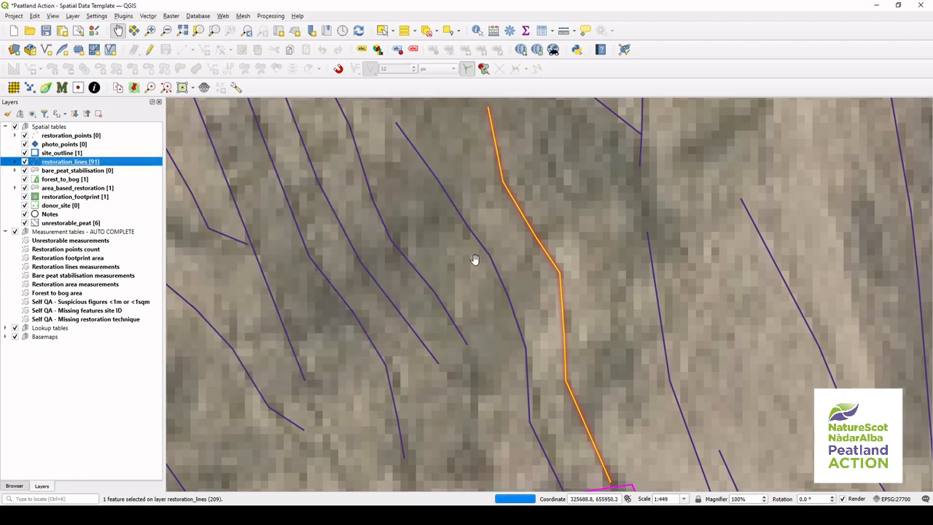
{"action": "scroll", "coordinate": [475, 257], "scroll_direction": "down", "scroll_amount": 1}
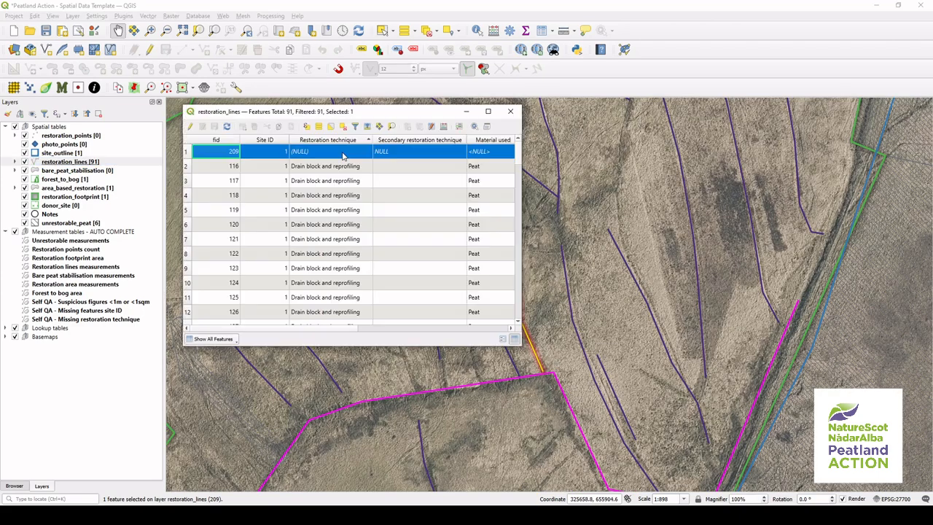
Step: Enable editing on restoration_lines and edit that feature's Restoration technique cell
{"action": "left_click", "coordinate": [366, 156]}
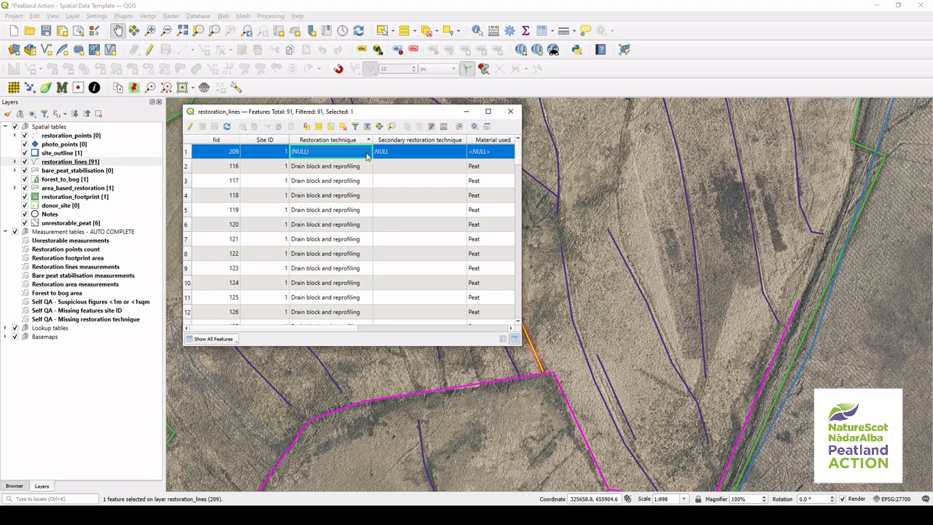
{"action": "left_click", "coordinate": [189, 126]}
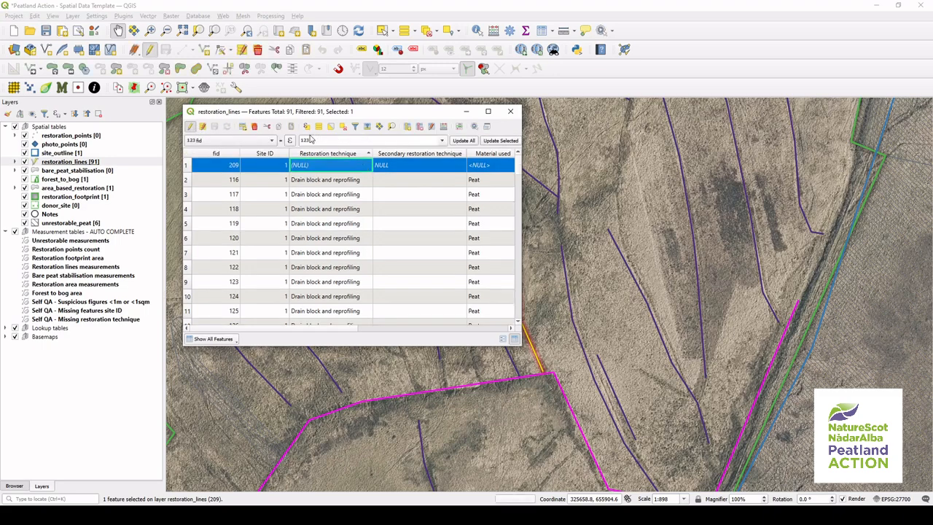
{"action": "double_click", "coordinate": [347, 169]}
{"action": "left_click", "coordinate": [346, 169]}
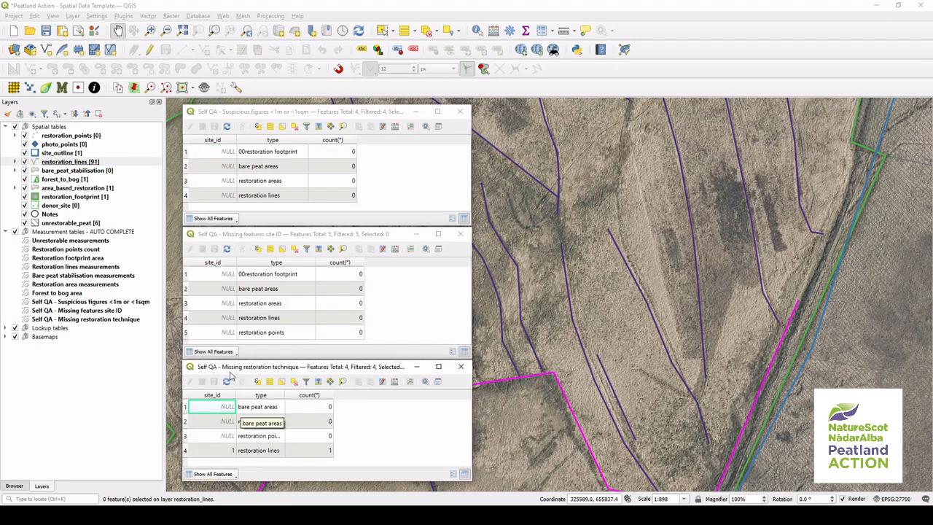
Step: Refresh the Missing restoration technique table, then close all three Self QA tables
{"action": "left_click", "coordinate": [227, 381]}
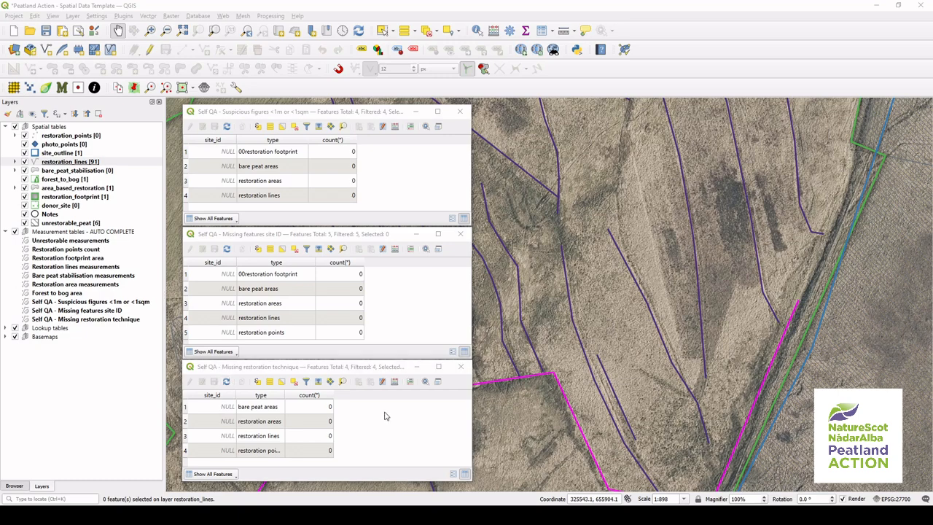
{"action": "left_click", "coordinate": [461, 366]}
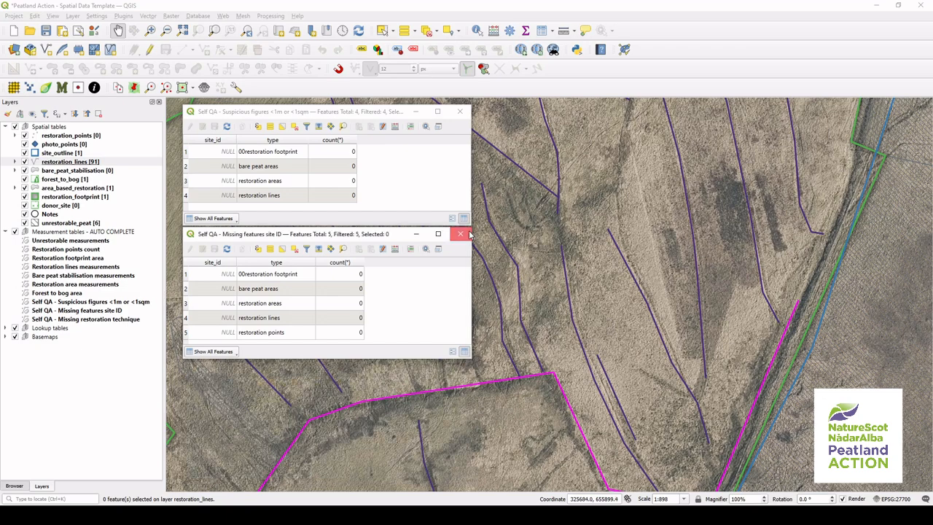
{"action": "left_click", "coordinate": [467, 234]}
{"action": "left_click", "coordinate": [460, 111]}
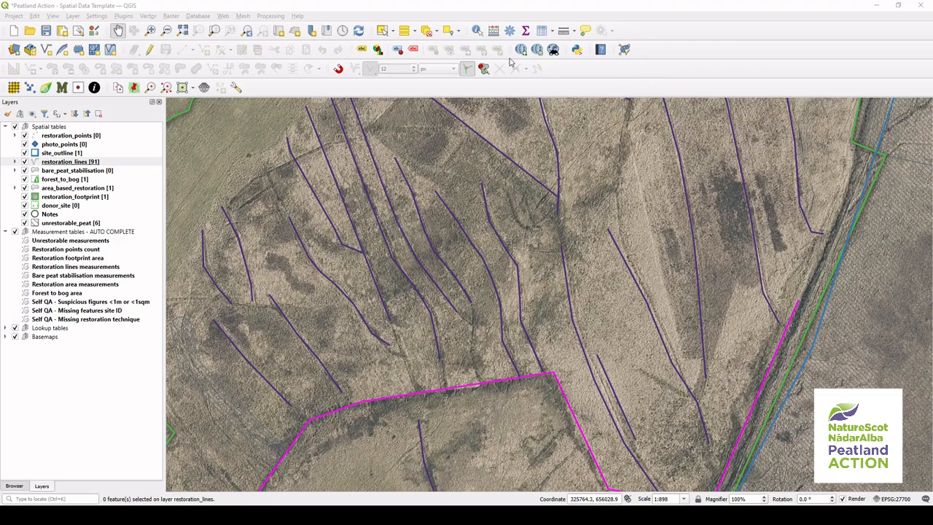
Step: Open the plugin manager to check the Topology Checker plugin, then close it
{"action": "left_click", "coordinate": [134, 17]}
{"action": "left_click", "coordinate": [136, 27]}
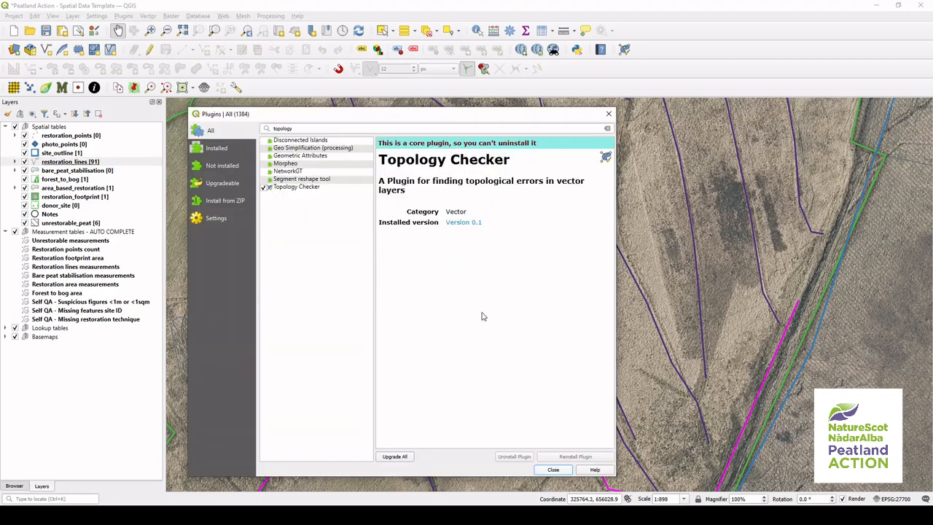
{"action": "left_click", "coordinate": [568, 471]}
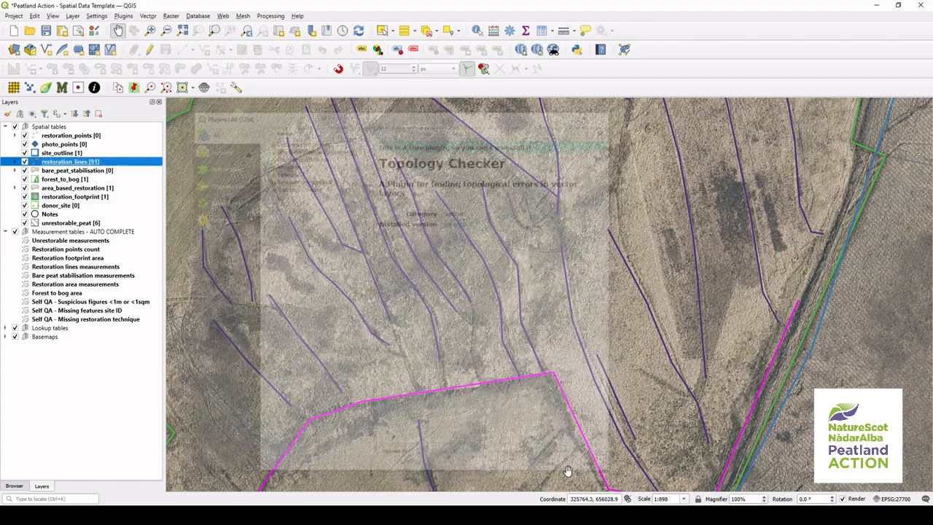
Step: Open the Topology Checker panel and widen it
{"action": "left_click", "coordinate": [624, 51]}
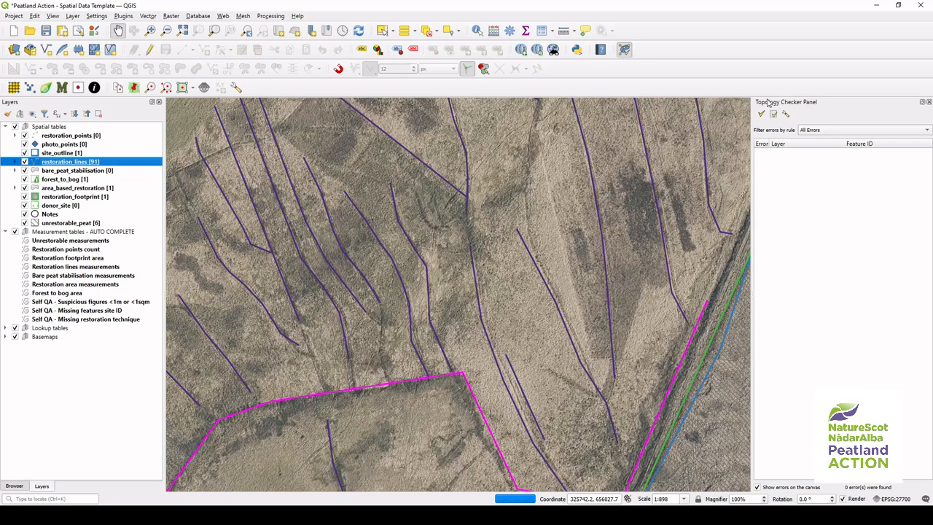
{"action": "left_click_drag", "start_coordinate": [747, 124], "coordinate": [709, 124]}
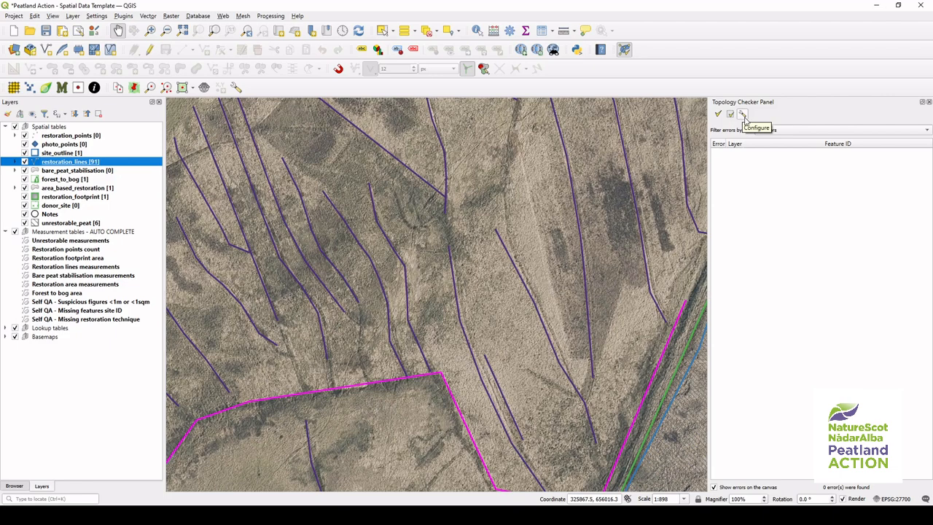
Step: Add a topology rule that restoration_lines must not have invalid geometries
{"action": "left_click", "coordinate": [742, 115]}
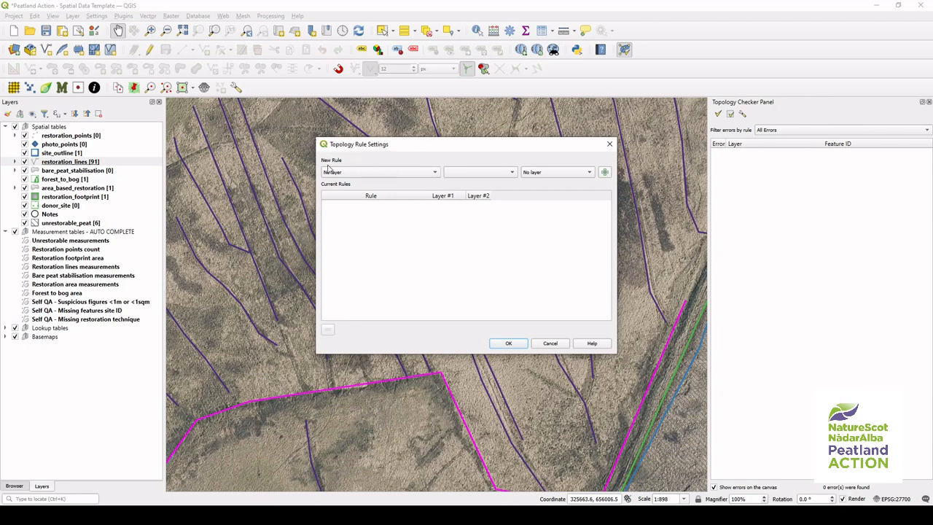
{"action": "left_click", "coordinate": [435, 174]}
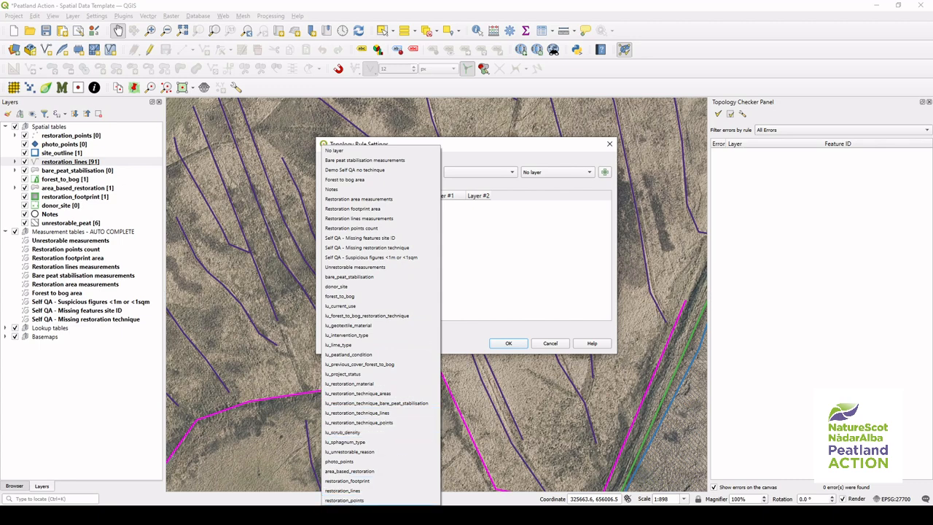
{"action": "left_click", "coordinate": [387, 492]}
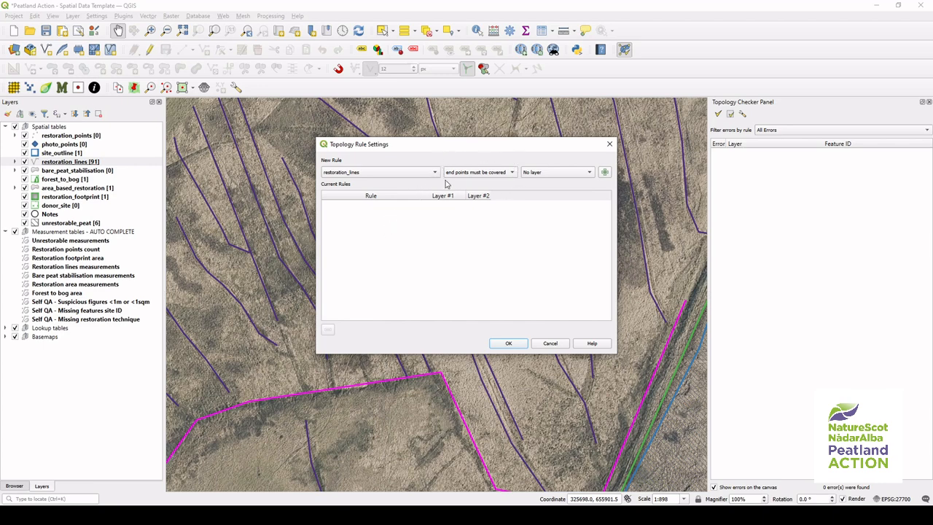
{"action": "left_click", "coordinate": [513, 173]}
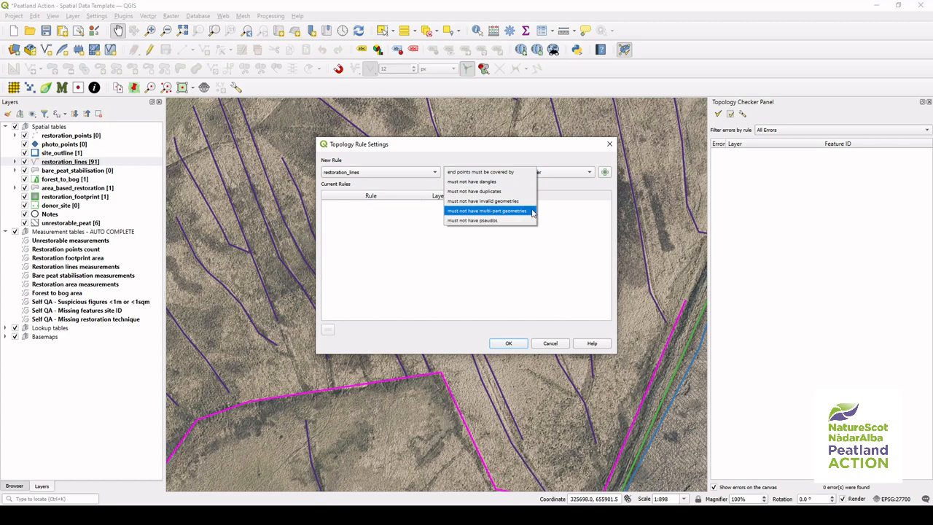
{"action": "left_click", "coordinate": [532, 201]}
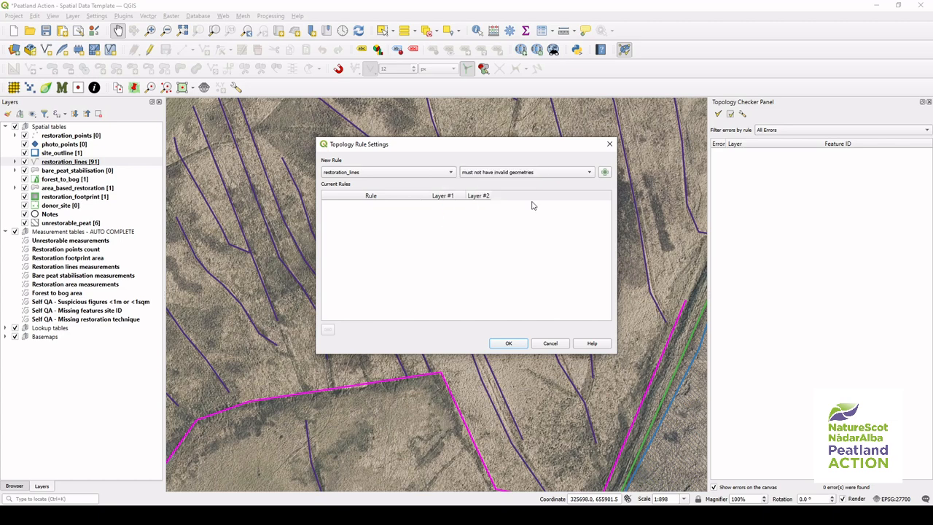
{"action": "left_click", "coordinate": [605, 172]}
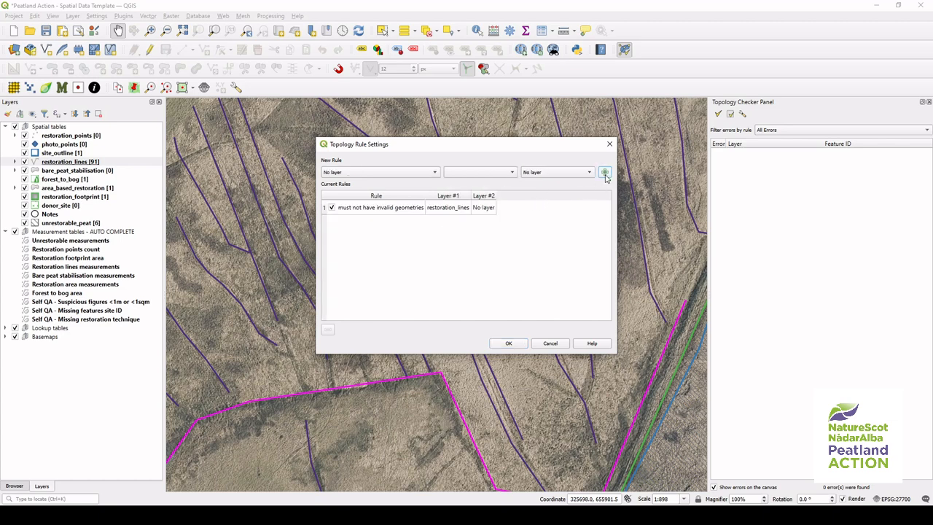
Step: Add a second topology rule that restoration_lines must not have duplicates
{"action": "left_click", "coordinate": [430, 174]}
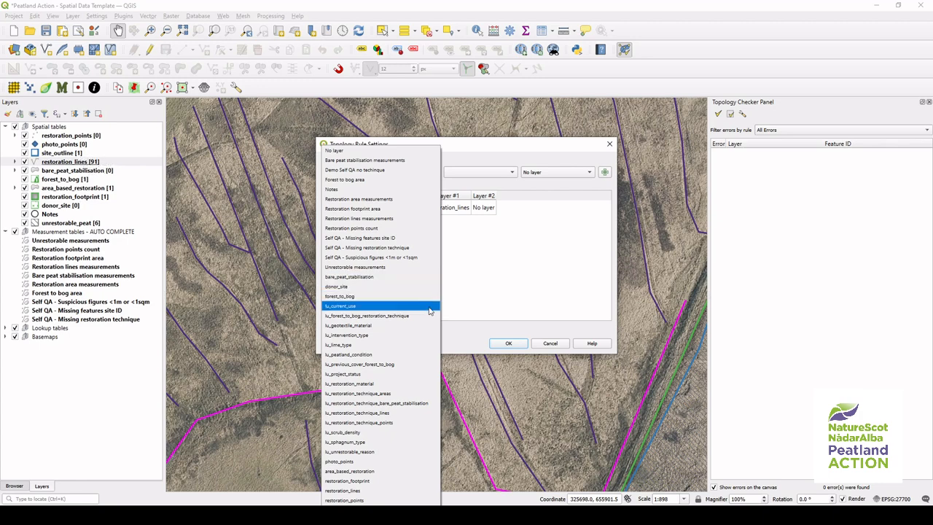
{"action": "left_click", "coordinate": [407, 490]}
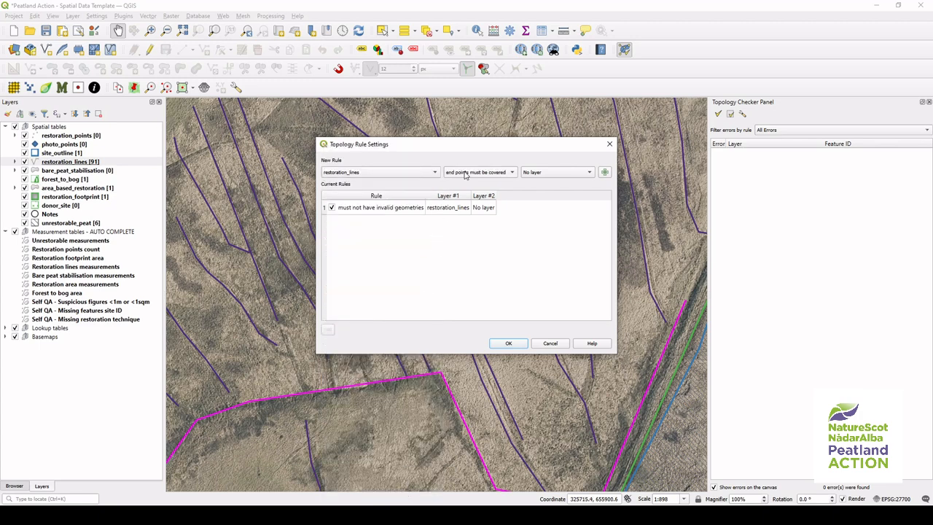
{"action": "left_click", "coordinate": [510, 178]}
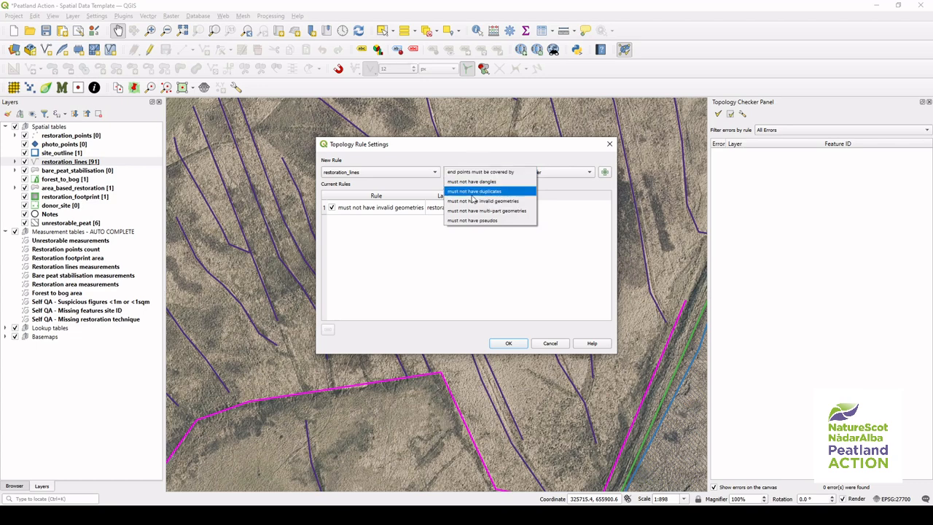
{"action": "left_click", "coordinate": [511, 192]}
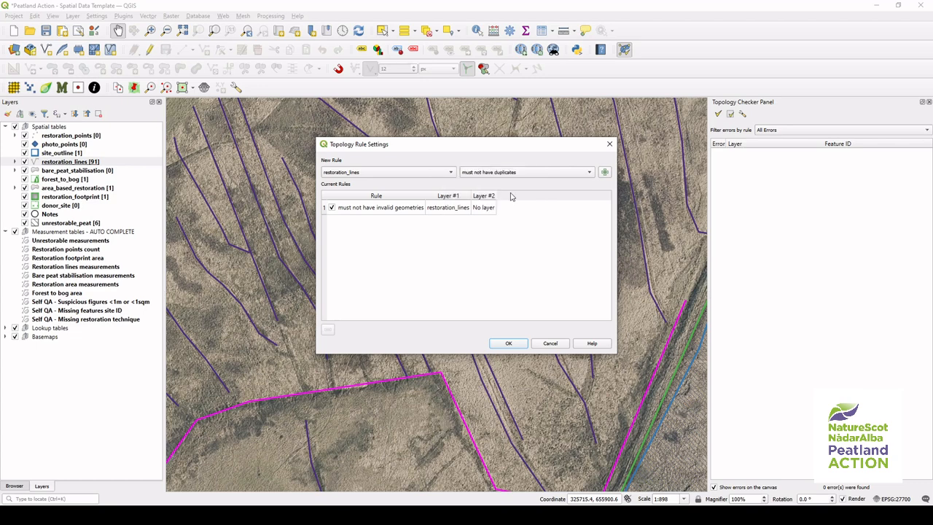
{"action": "left_click", "coordinate": [605, 172]}
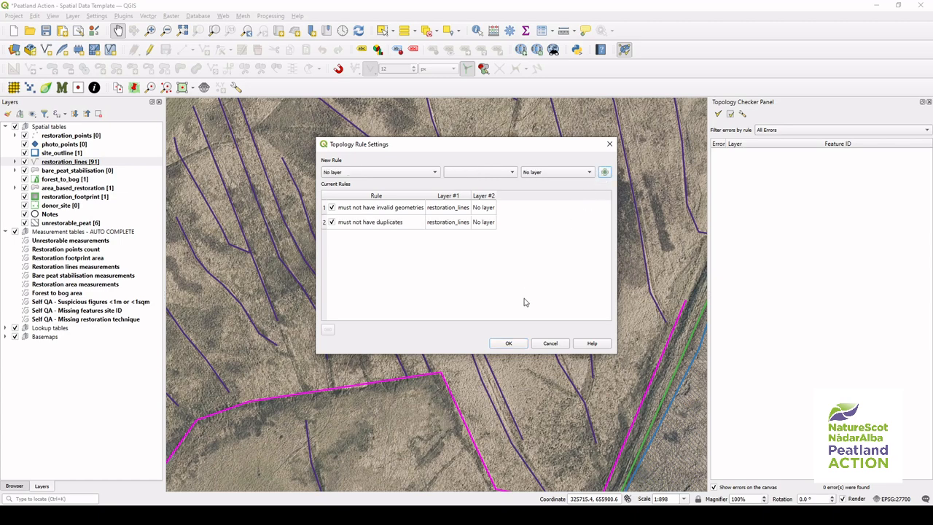
Step: Apply the topology rules and validate all features
{"action": "left_click", "coordinate": [506, 344]}
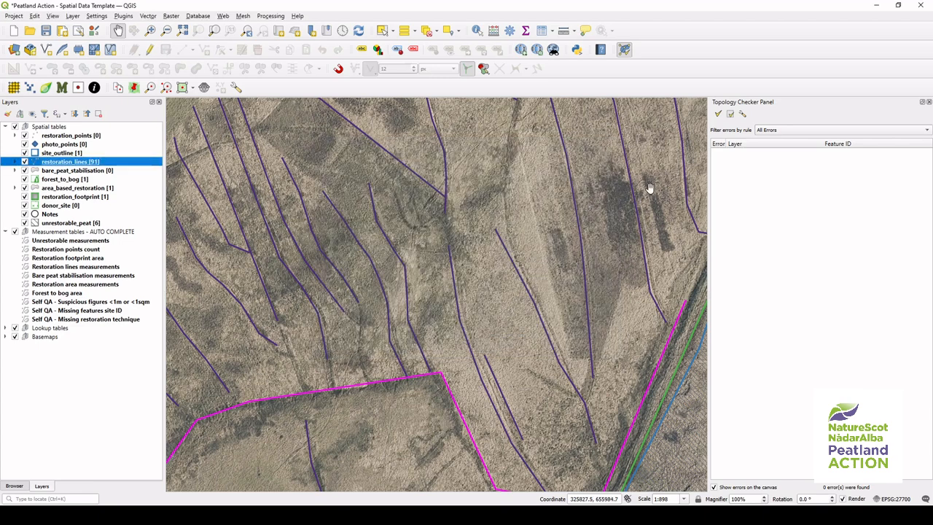
{"action": "left_click", "coordinate": [719, 117]}
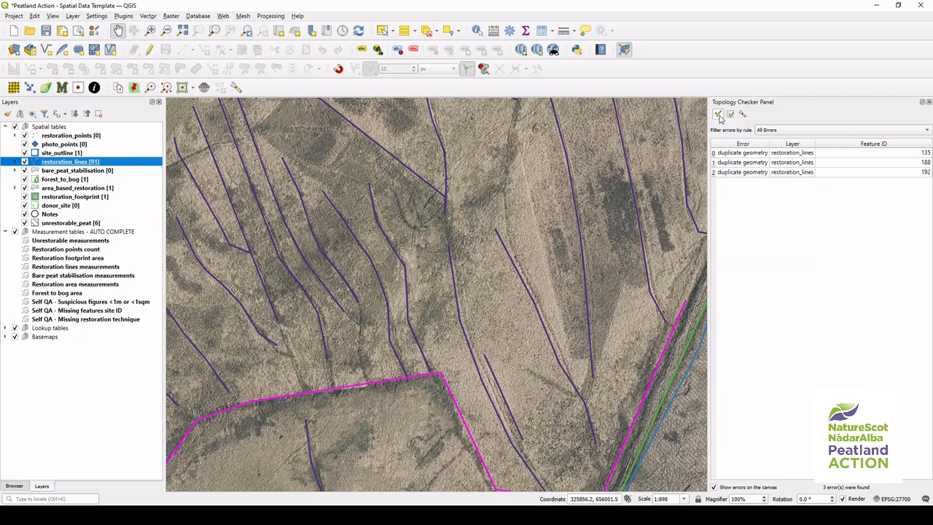
Step: Step through each duplicate geometry error in the topology results and locate the flagged lines on the map
{"action": "left_click", "coordinate": [714, 155]}
{"action": "left_click", "coordinate": [715, 164]}
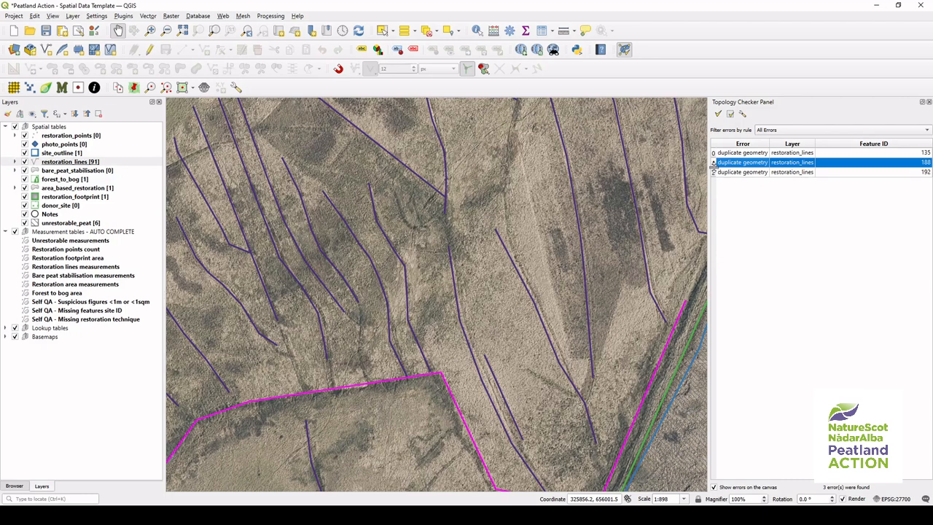
{"action": "left_click", "coordinate": [715, 173]}
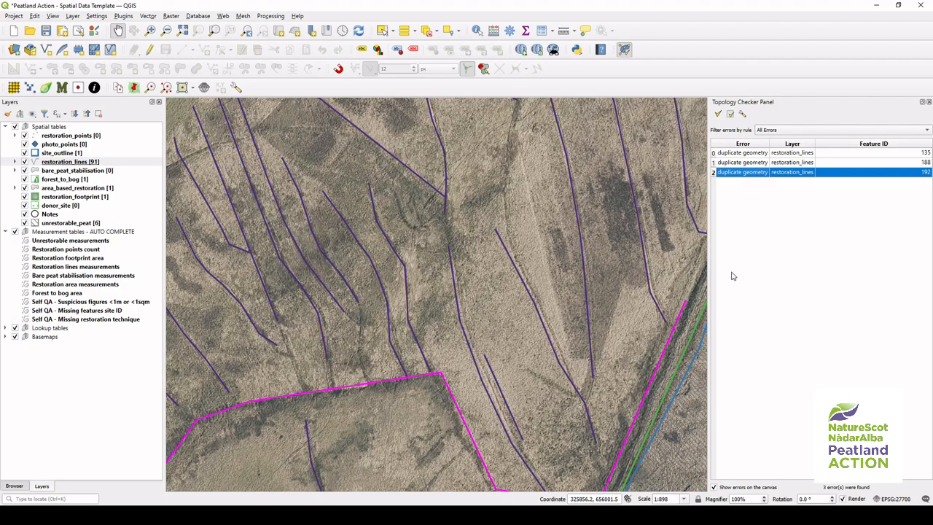
{"action": "scroll", "coordinate": [575, 352], "scroll_direction": "down", "scroll_amount": 2}
{"action": "scroll", "coordinate": [575, 352], "scroll_direction": "down", "scroll_amount": 1}
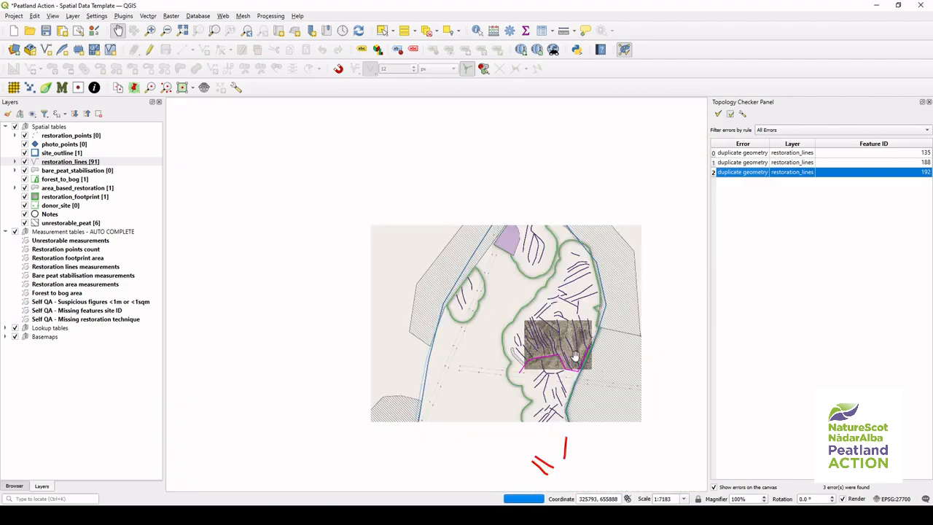
{"action": "left_click_drag", "start_coordinate": [561, 448], "coordinate": [536, 348]}
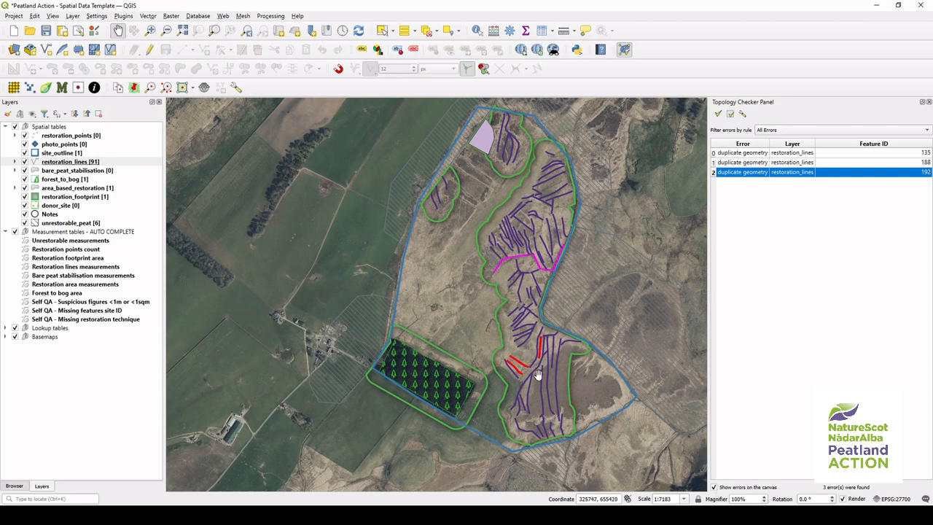
{"action": "scroll", "coordinate": [537, 375], "scroll_direction": "up", "scroll_amount": 2}
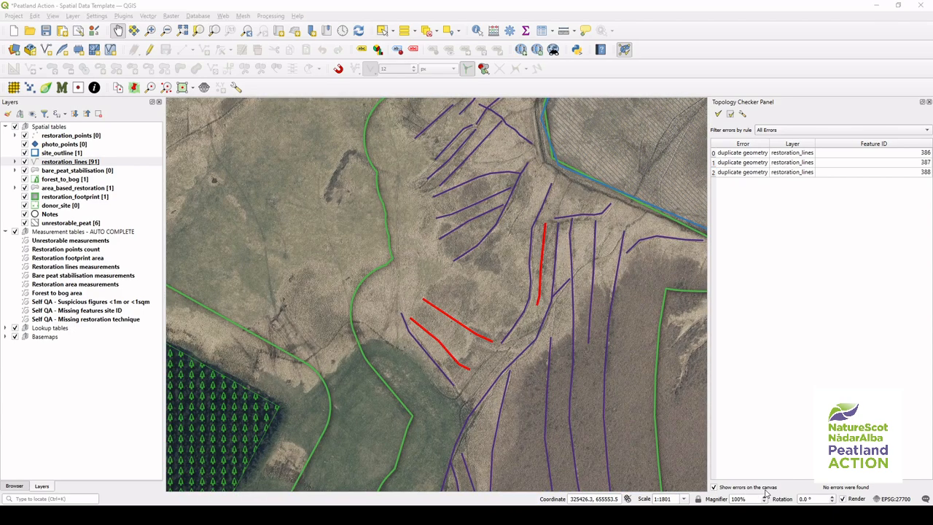
Step: Identify the overlapping restoration line features at the flagged location and compare their attribute values
{"action": "left_click", "coordinate": [477, 31]}
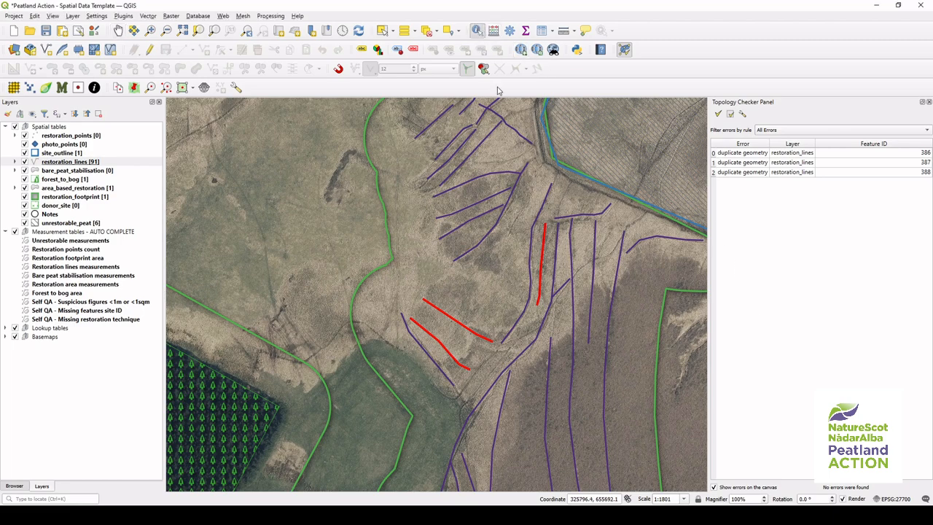
{"action": "left_click", "coordinate": [547, 252]}
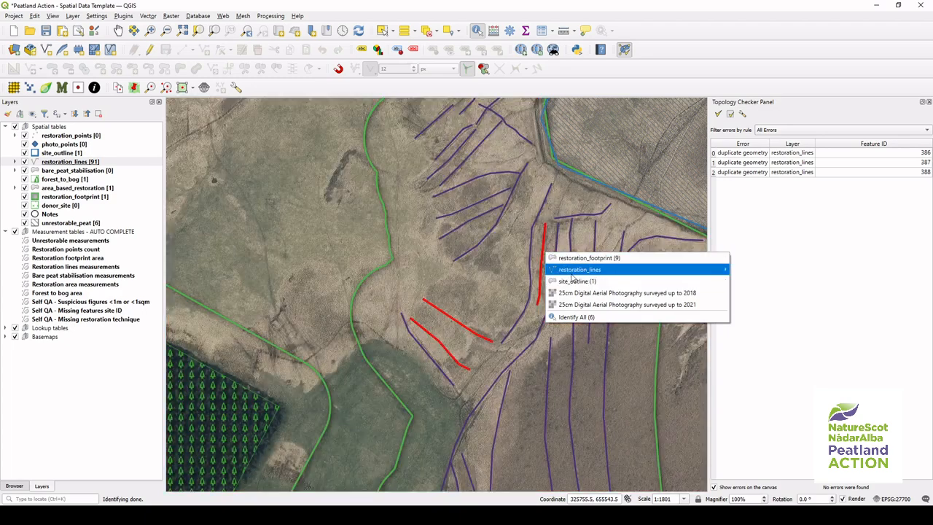
{"action": "mouse_move", "coordinate": [612, 271]}
{"action": "left_click", "coordinate": [745, 268]}
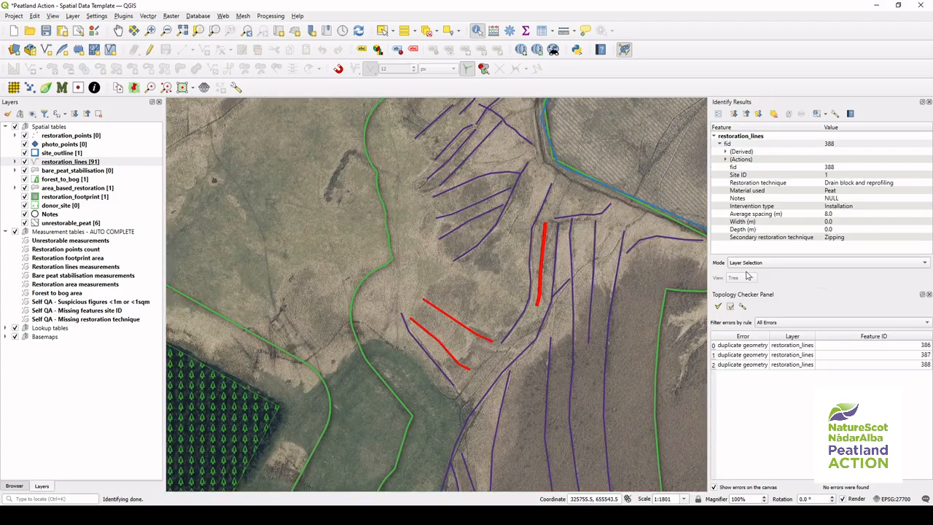
{"action": "left_click", "coordinate": [824, 181]}
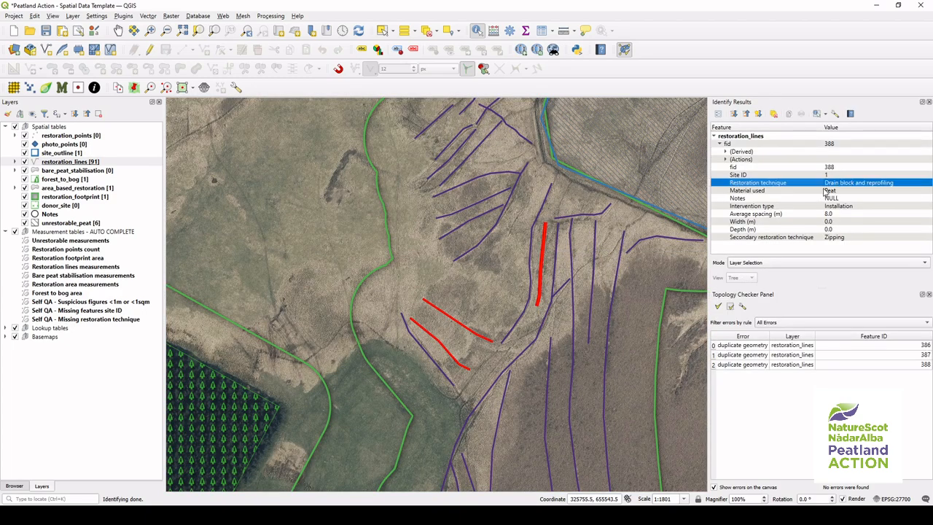
{"action": "left_click", "coordinate": [826, 191]}
{"action": "left_click", "coordinate": [827, 207]}
{"action": "left_click", "coordinate": [833, 240]}
{"action": "left_click", "coordinate": [835, 216]}
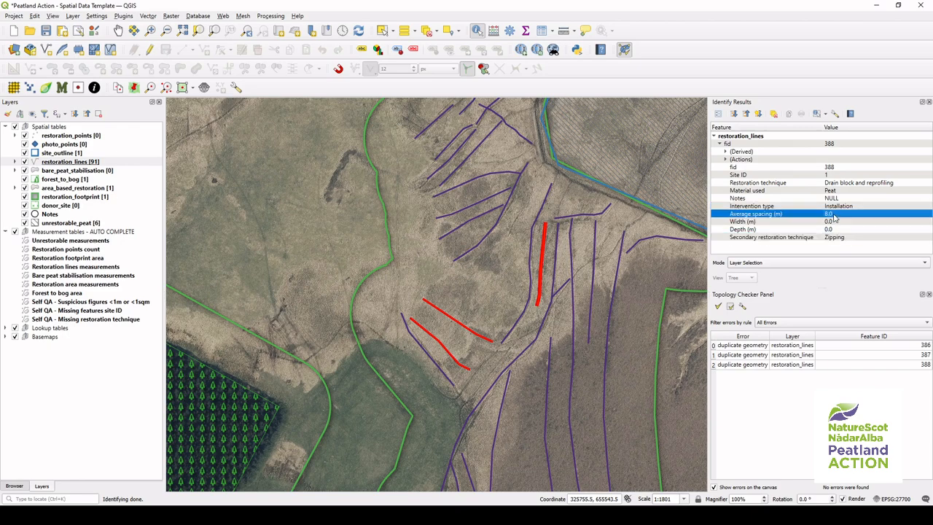
{"action": "left_click", "coordinate": [546, 240]}
{"action": "mouse_move", "coordinate": [665, 263]}
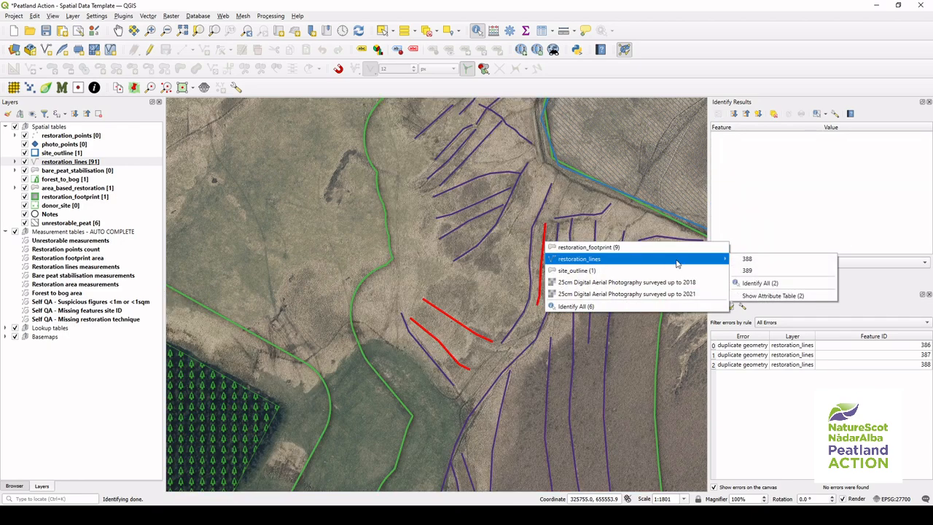
{"action": "left_click", "coordinate": [747, 270]}
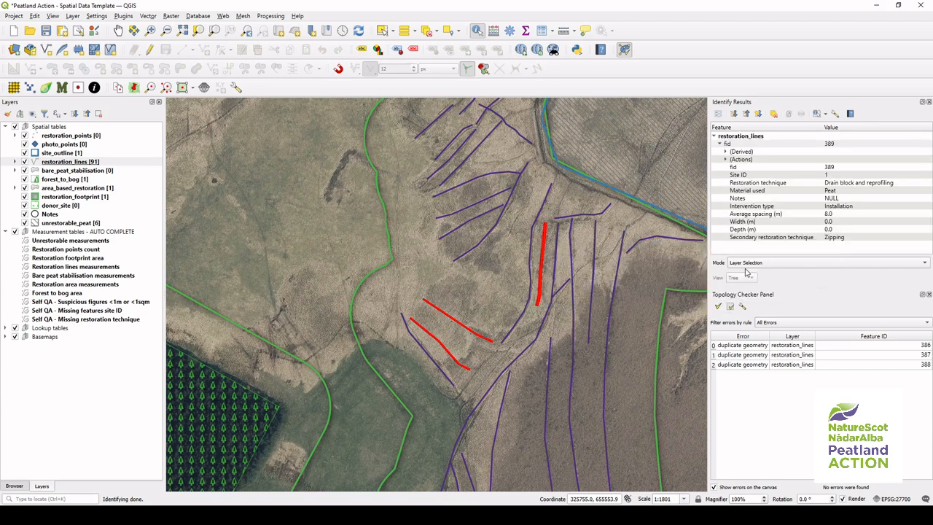
{"action": "left_click", "coordinate": [836, 239]}
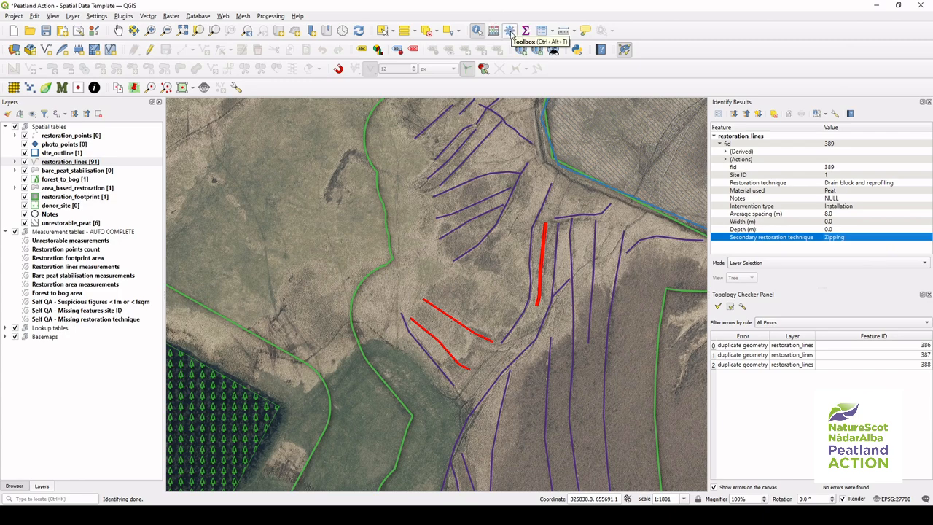
Step: Run the Delete duplicate geometries tool from the Processing Toolbox on the restoration_lines layer
{"action": "left_click", "coordinate": [271, 15]}
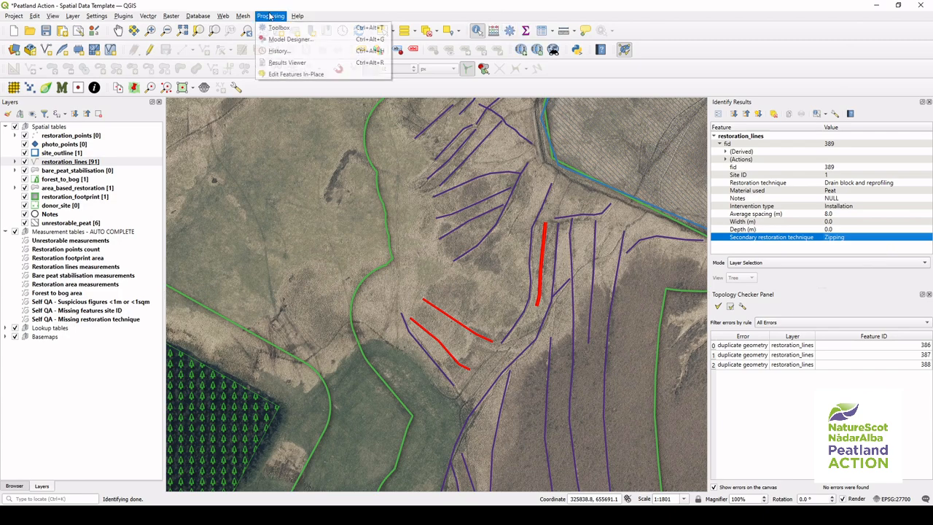
{"action": "left_click", "coordinate": [306, 30]}
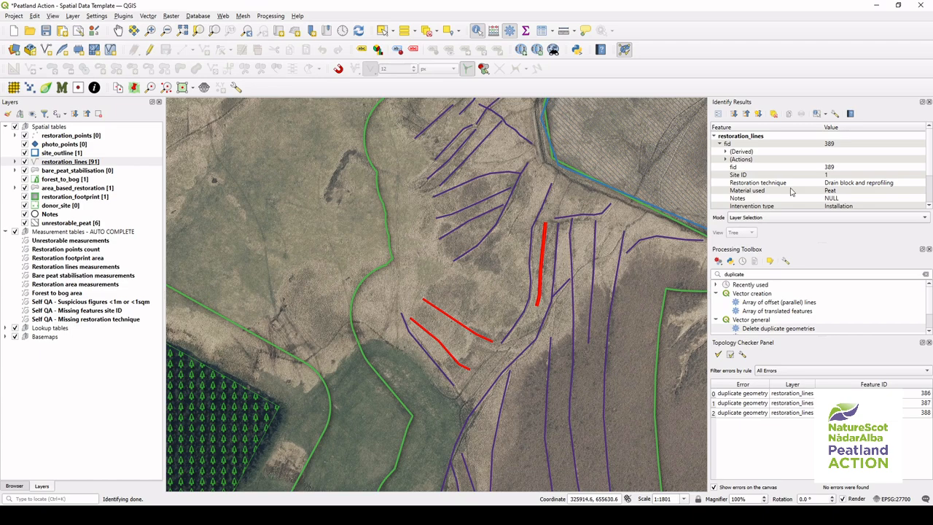
{"action": "left_click", "coordinate": [816, 322]}
{"action": "scroll", "coordinate": [840, 314], "scroll_direction": "down", "scroll_amount": 1}
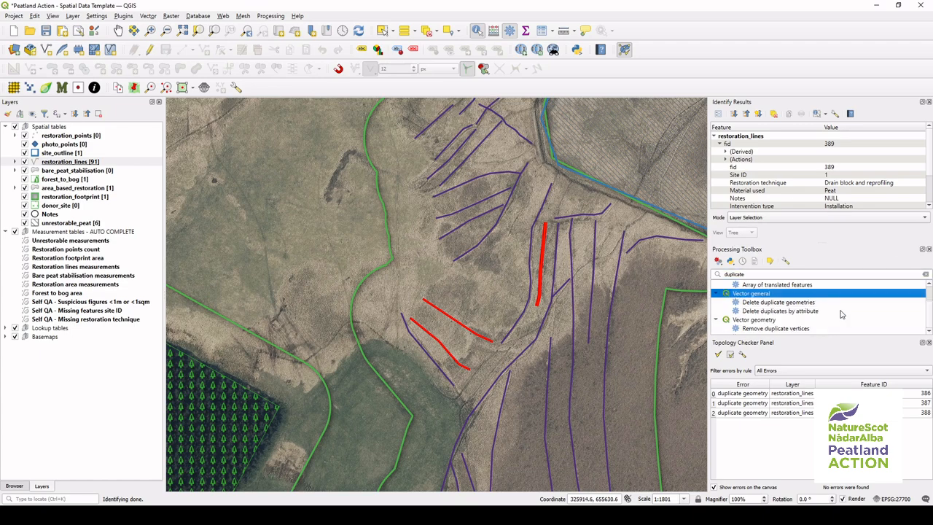
{"action": "left_click", "coordinate": [802, 302]}
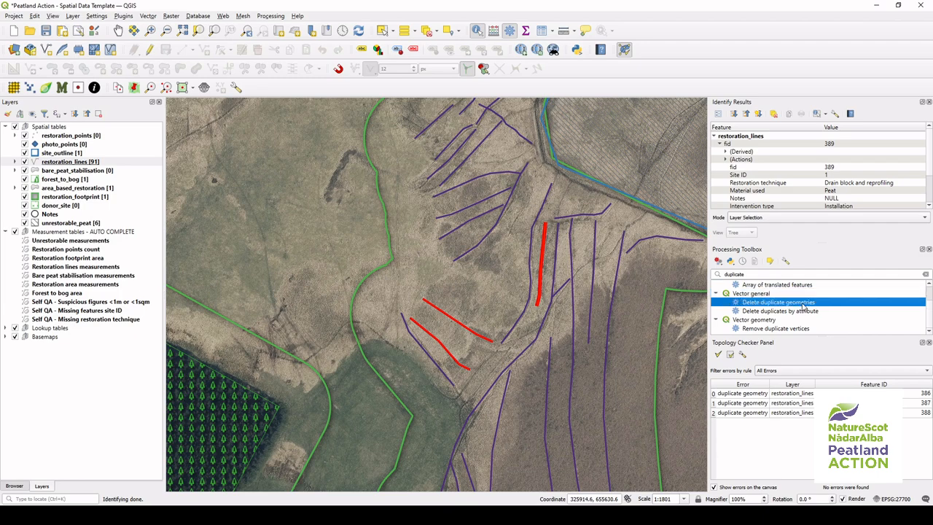
{"action": "double_click", "coordinate": [828, 304]}
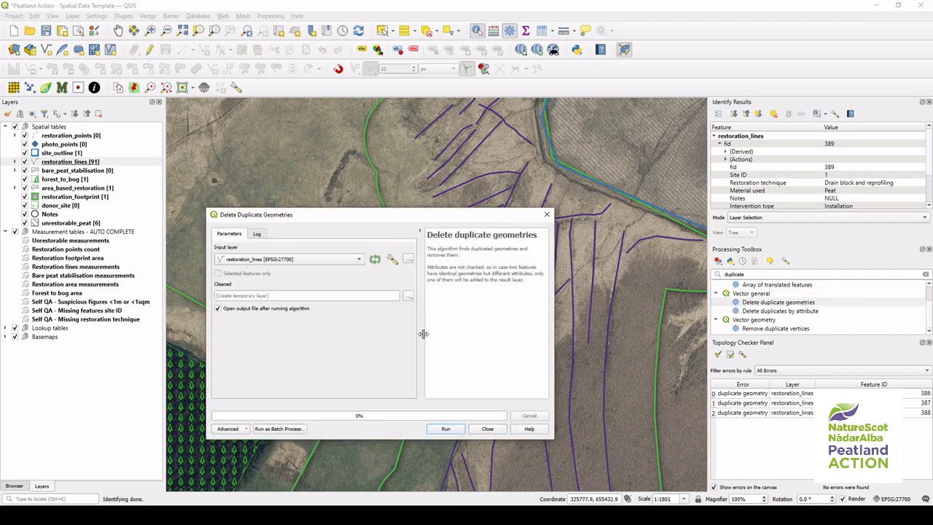
{"action": "left_click", "coordinate": [350, 260]}
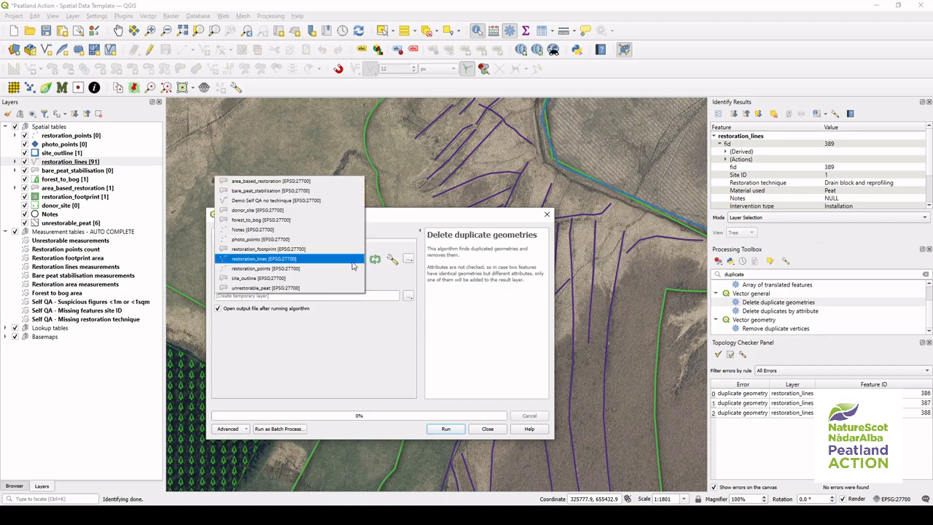
{"action": "left_click", "coordinate": [308, 259]}
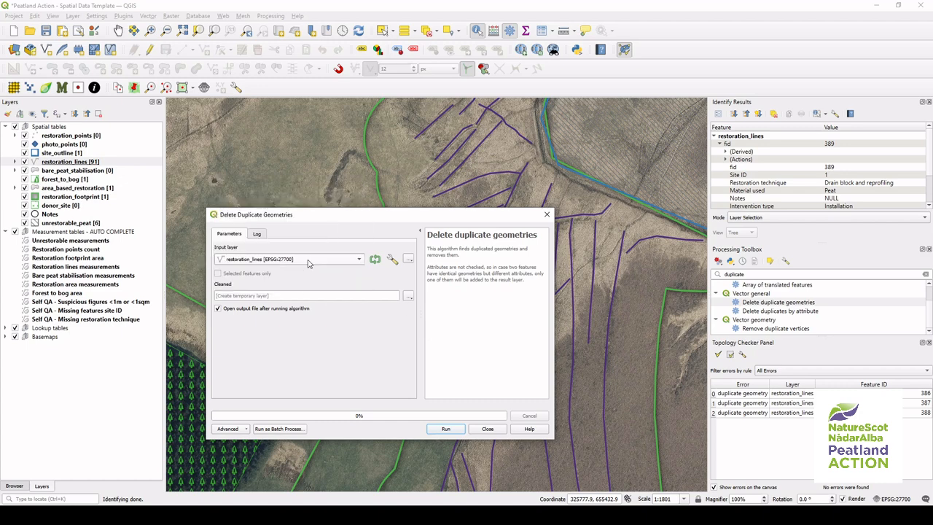
{"action": "left_click", "coordinate": [435, 429]}
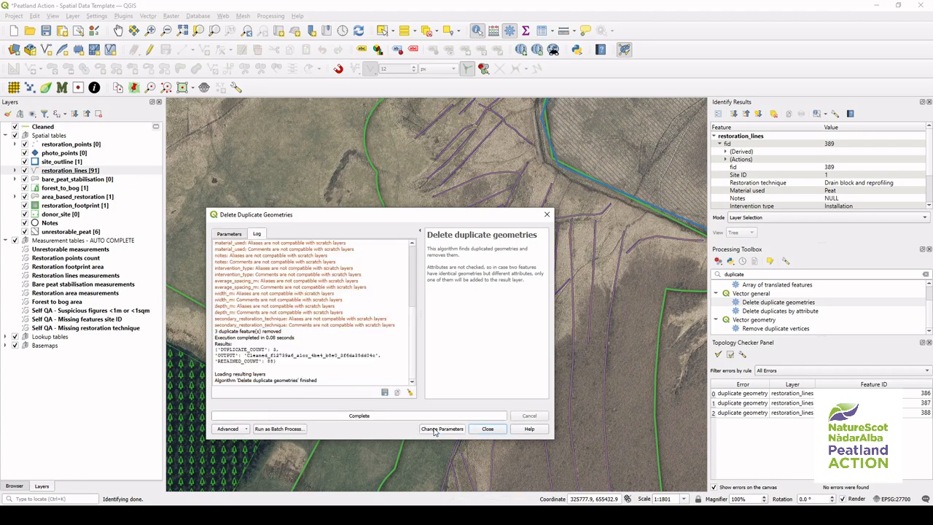
{"action": "left_click", "coordinate": [473, 429]}
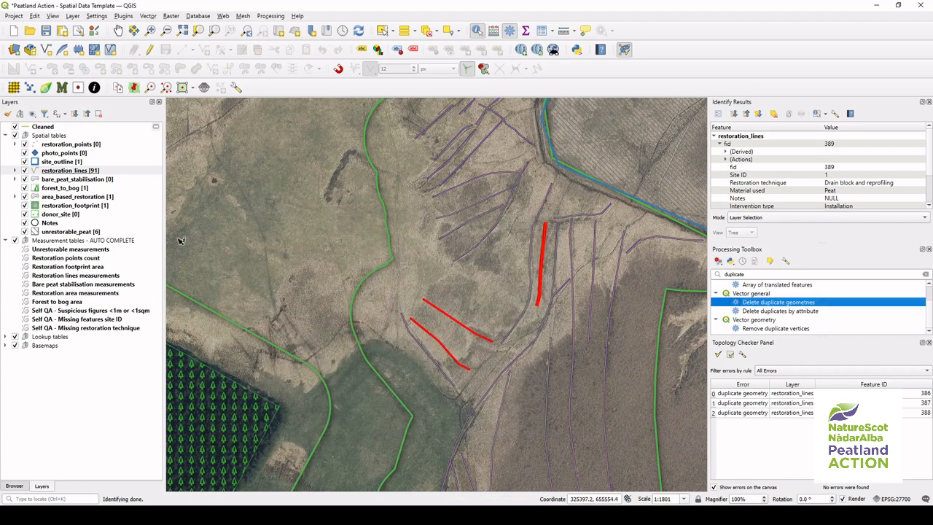
Step: Show the feature count for the new Cleaned layer
{"action": "left_click", "coordinate": [122, 128]}
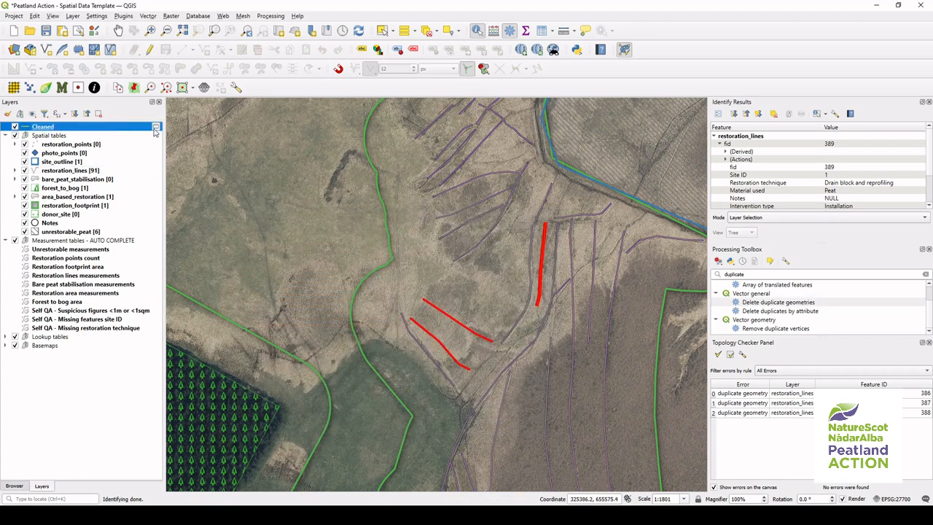
{"action": "mouse_move", "coordinate": [155, 131]}
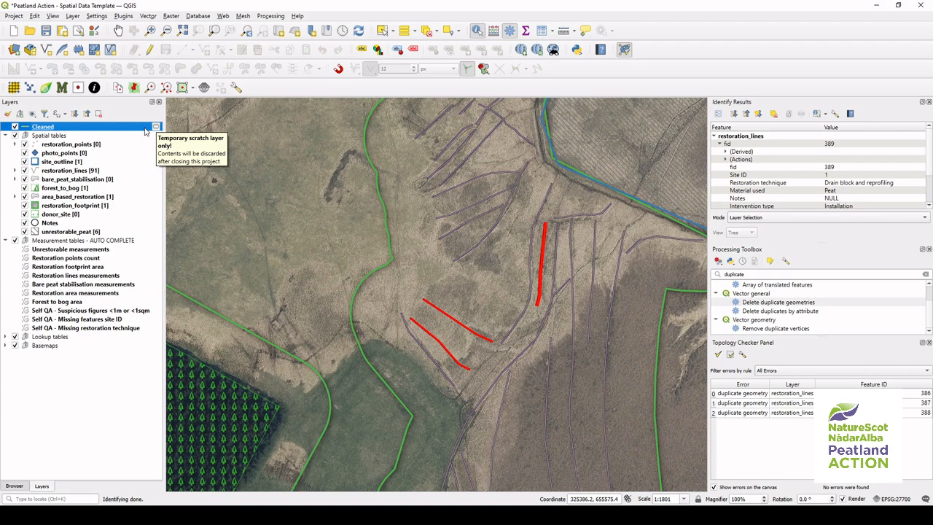
{"action": "right_click", "coordinate": [145, 128]}
{"action": "left_click", "coordinate": [210, 168]}
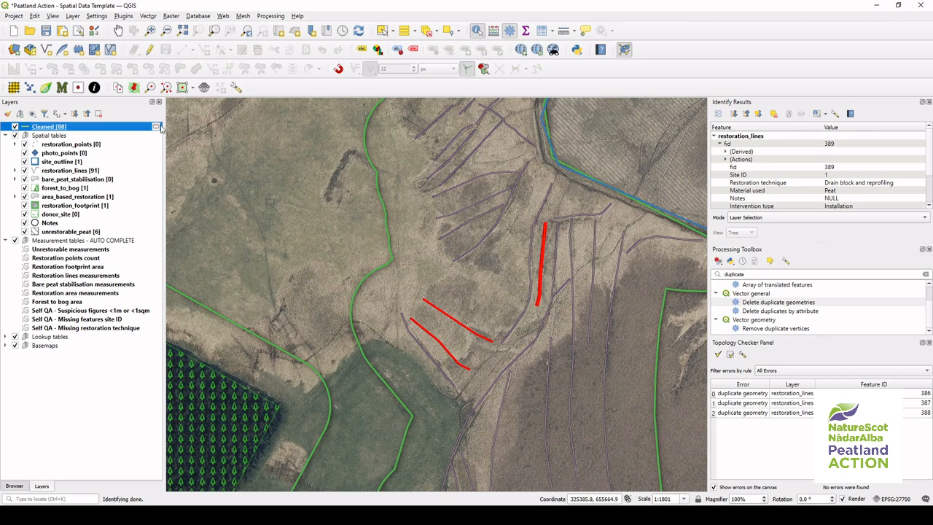
Step: Open the restoration_lines attribute table, enable editing, select all features and delete them
{"action": "left_click", "coordinate": [123, 172]}
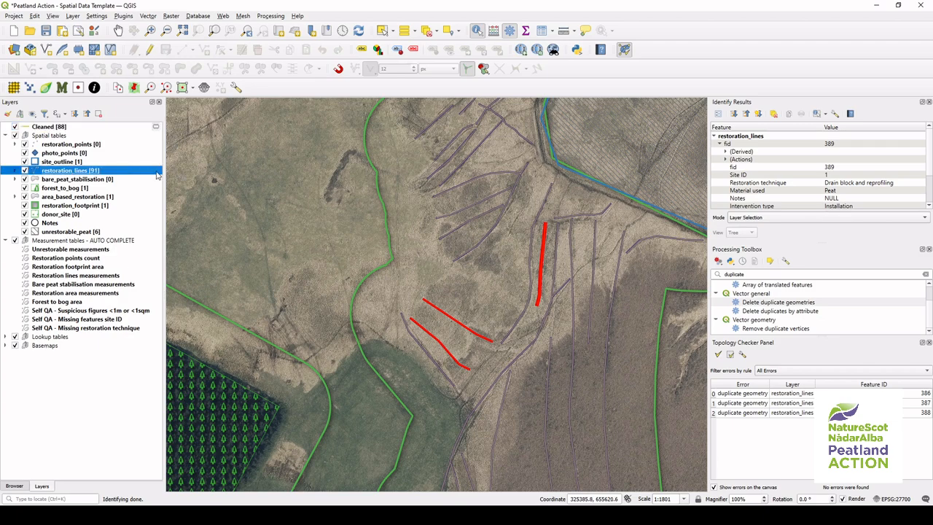
{"action": "right_click", "coordinate": [156, 176]}
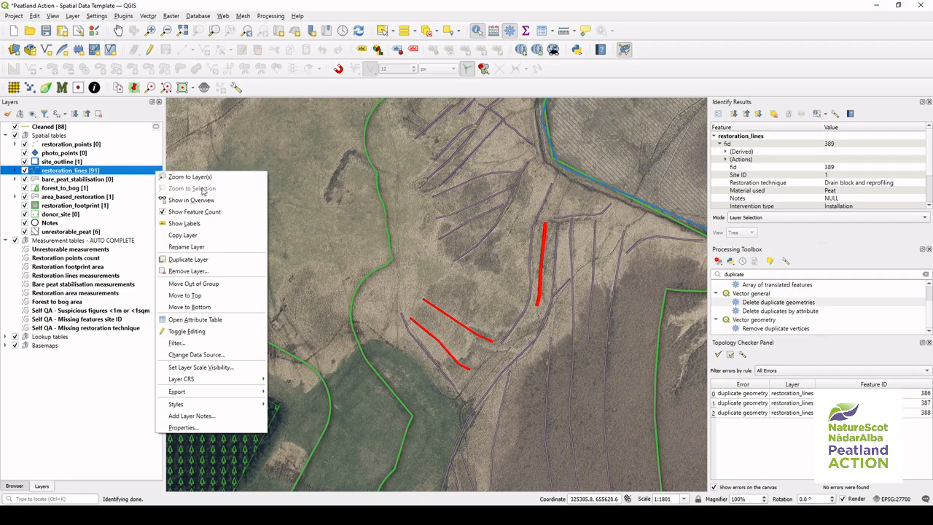
{"action": "left_click", "coordinate": [216, 318]}
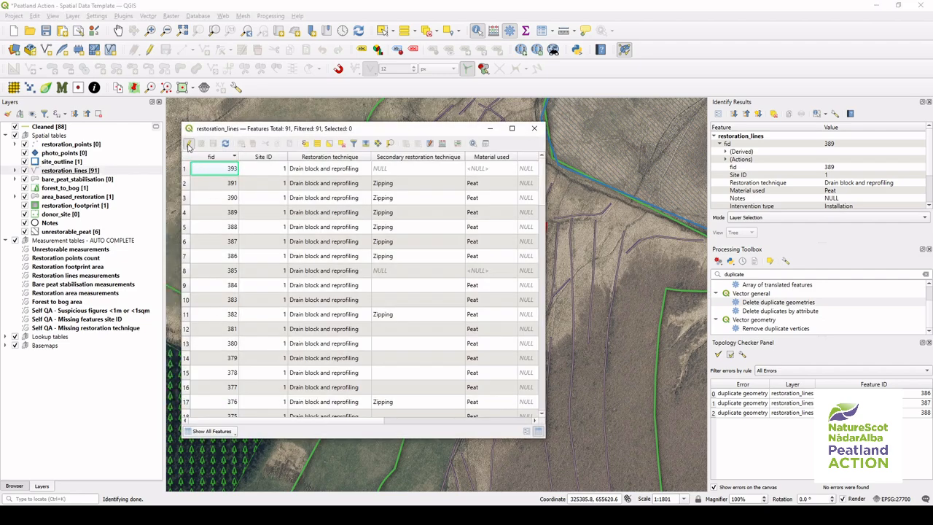
{"action": "left_click", "coordinate": [188, 144]}
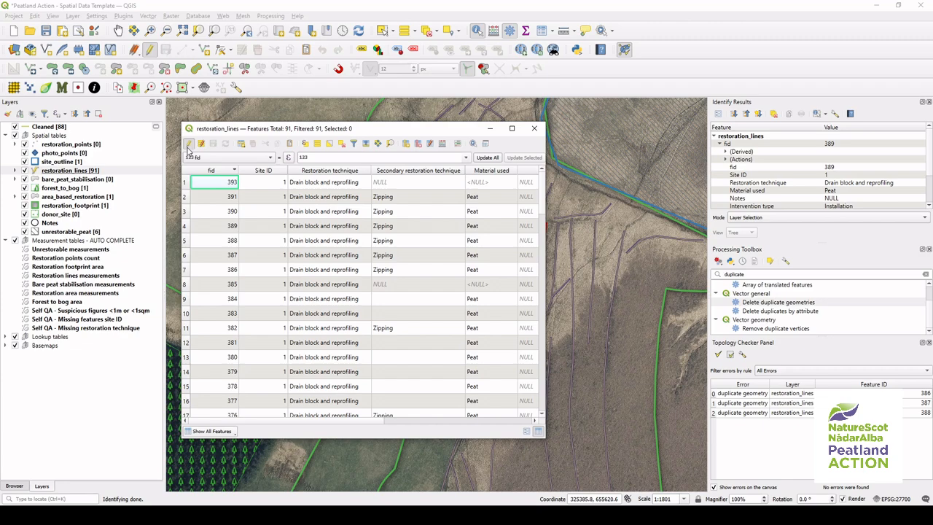
{"action": "left_click", "coordinate": [187, 172]}
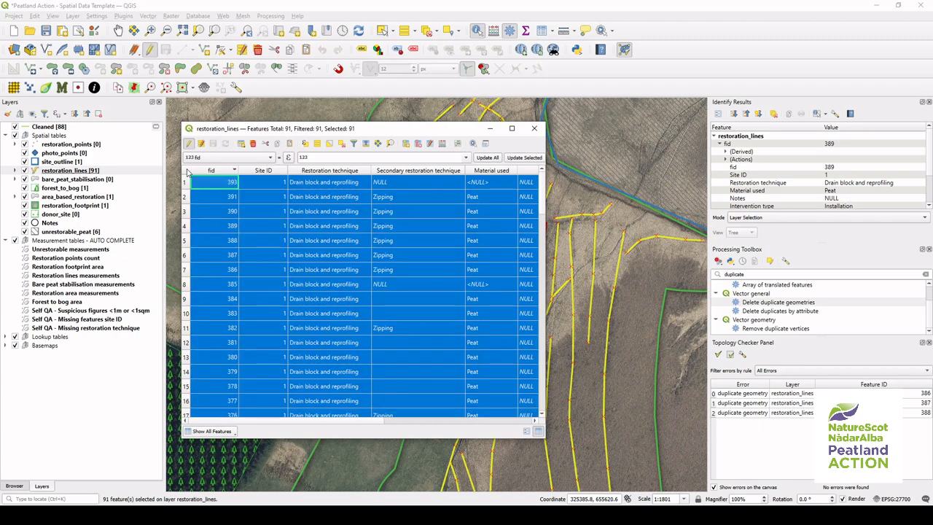
{"action": "left_click", "coordinate": [252, 143]}
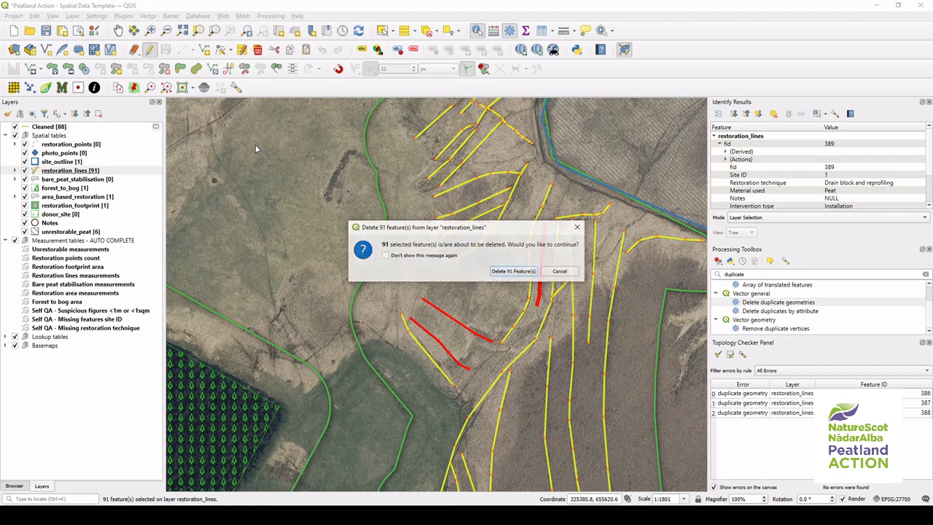
{"action": "left_click", "coordinate": [514, 271]}
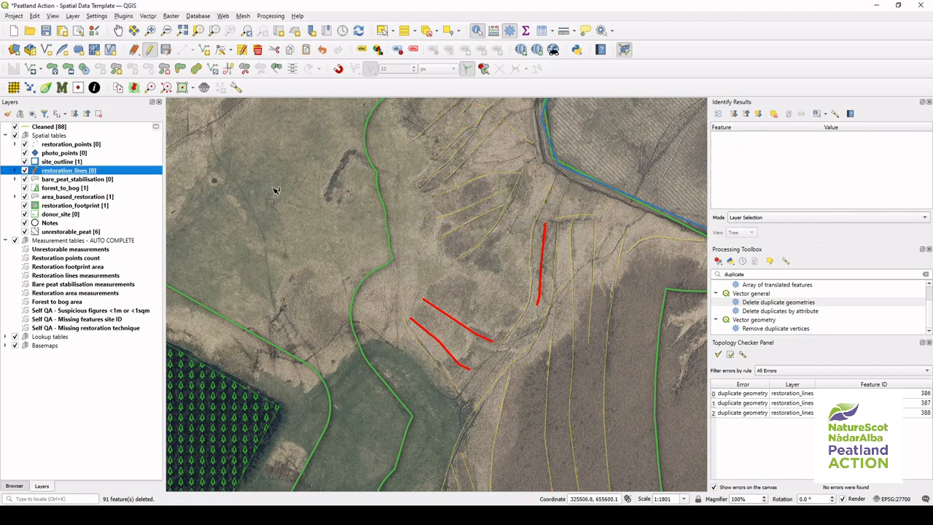
Step: Open the Cleaned layer's attribute table and select all of its features
{"action": "right_click", "coordinate": [151, 129]}
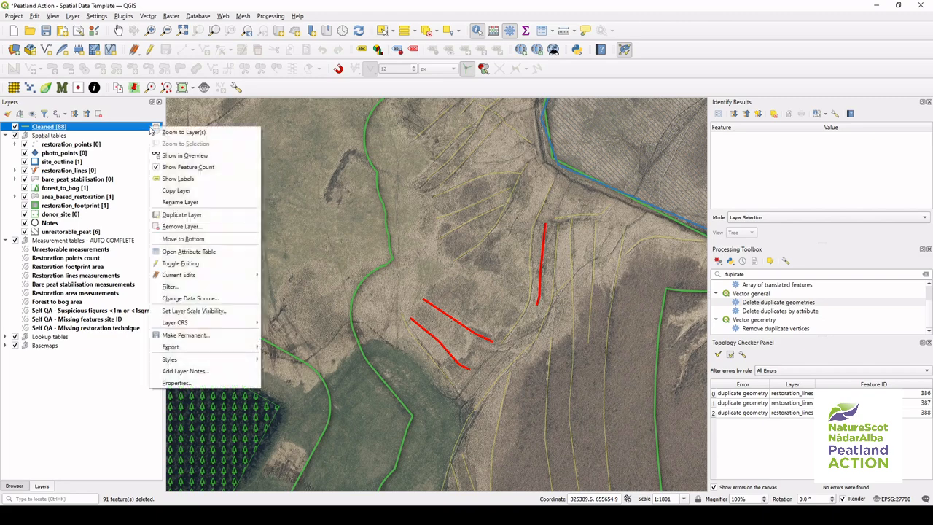
{"action": "left_click", "coordinate": [215, 251]}
{"action": "left_click", "coordinate": [187, 158]}
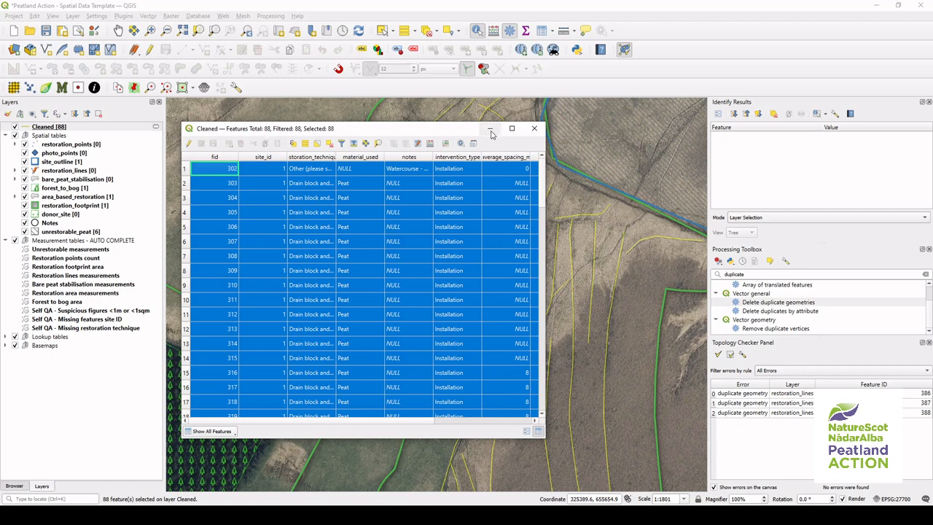
{"action": "left_click", "coordinate": [534, 129]}
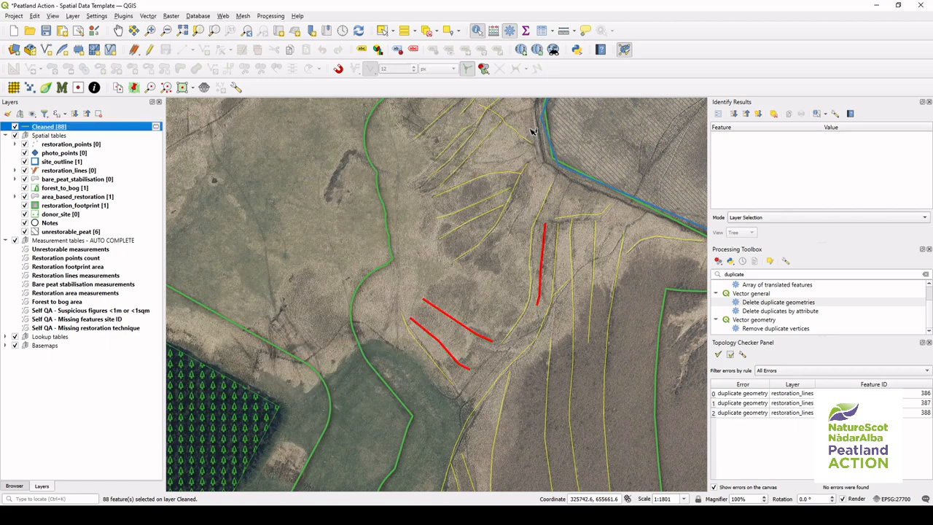
Step: Paste the cleaned features into the restoration_lines attribute table, turn editing off to save, and close the table
{"action": "left_click", "coordinate": [318, 514]}
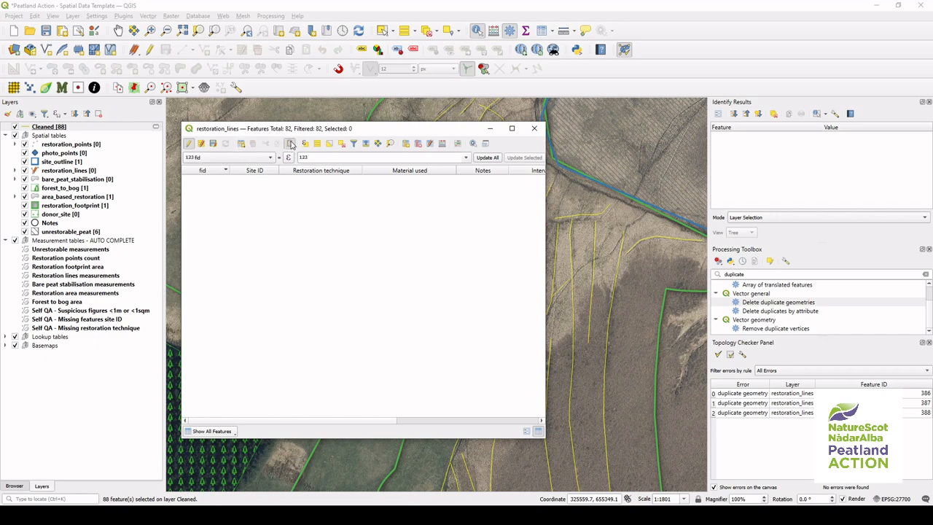
{"action": "left_click", "coordinate": [290, 143]}
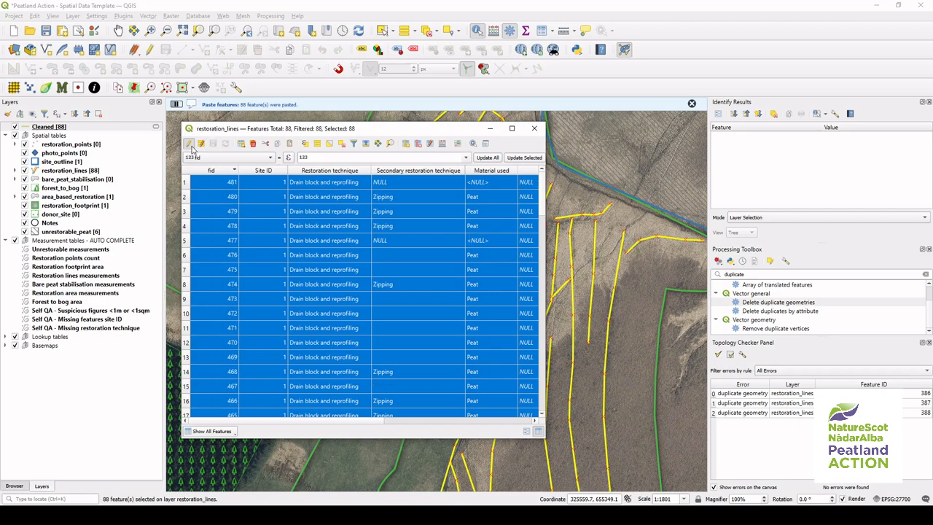
{"action": "left_click", "coordinate": [189, 144]}
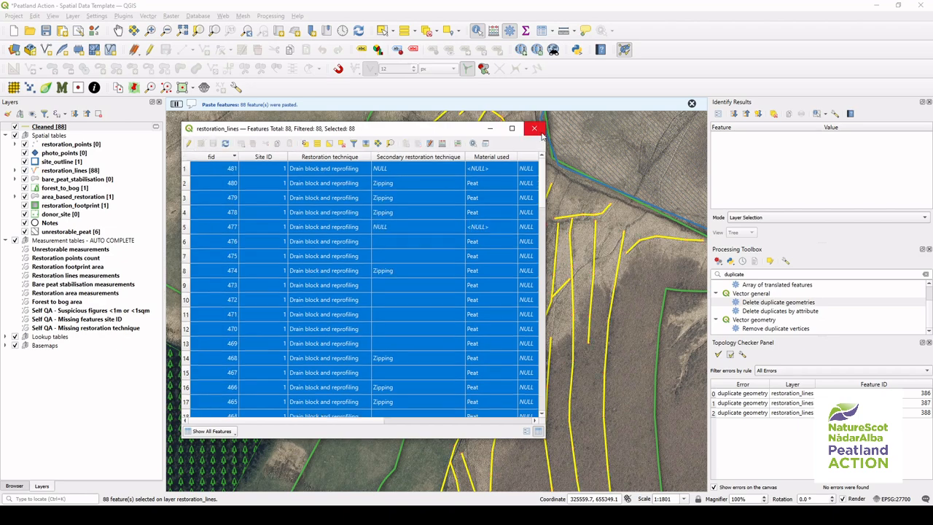
{"action": "left_click", "coordinate": [536, 130]}
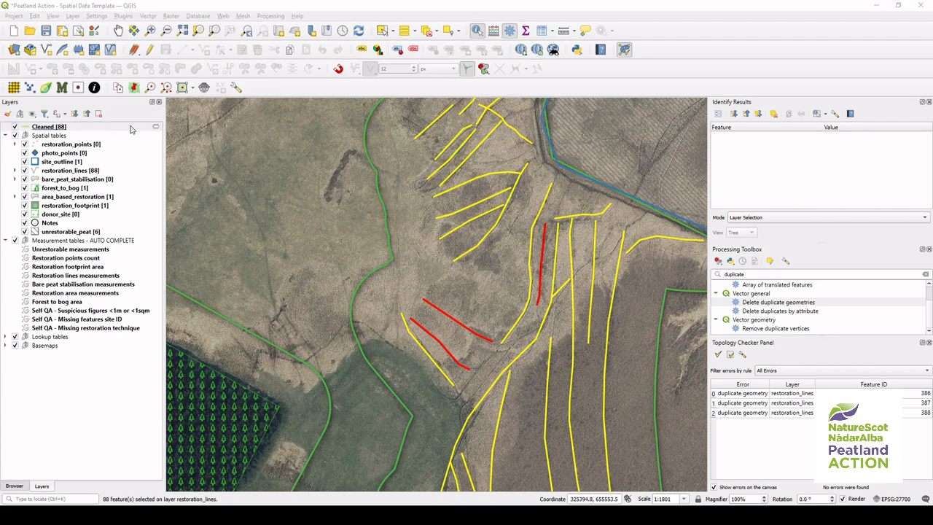
Step: Remove the Cleaned layer from the project
{"action": "right_click", "coordinate": [130, 126]}
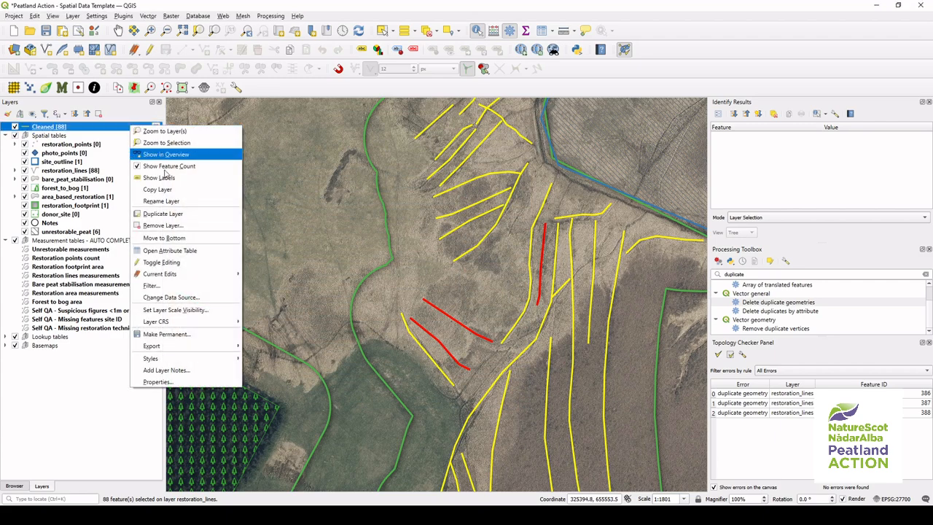
{"action": "left_click", "coordinate": [176, 230]}
{"action": "left_click", "coordinate": [437, 269]}
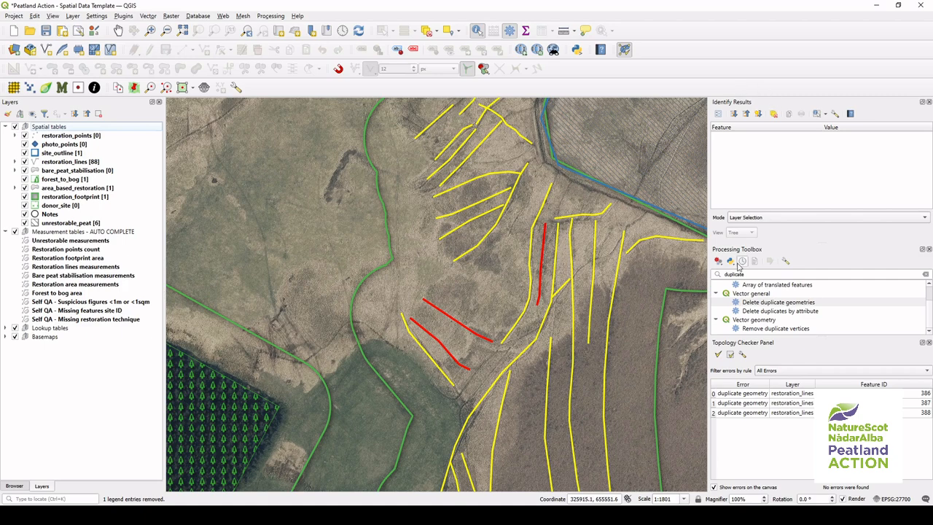
Step: Close the Processing Toolbox and Identify Results panels, rerun the topology validation, then close the Topology Checker panel
{"action": "left_click", "coordinate": [928, 250]}
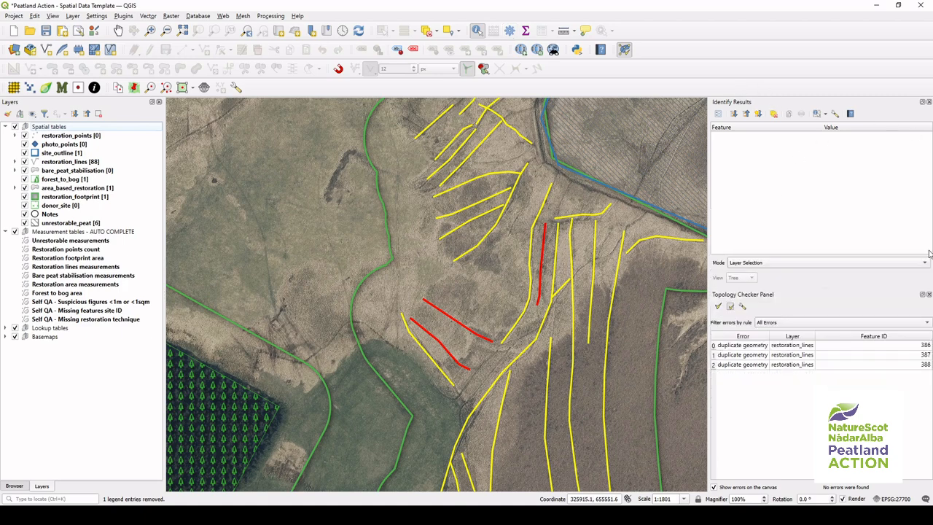
{"action": "left_click", "coordinate": [928, 104]}
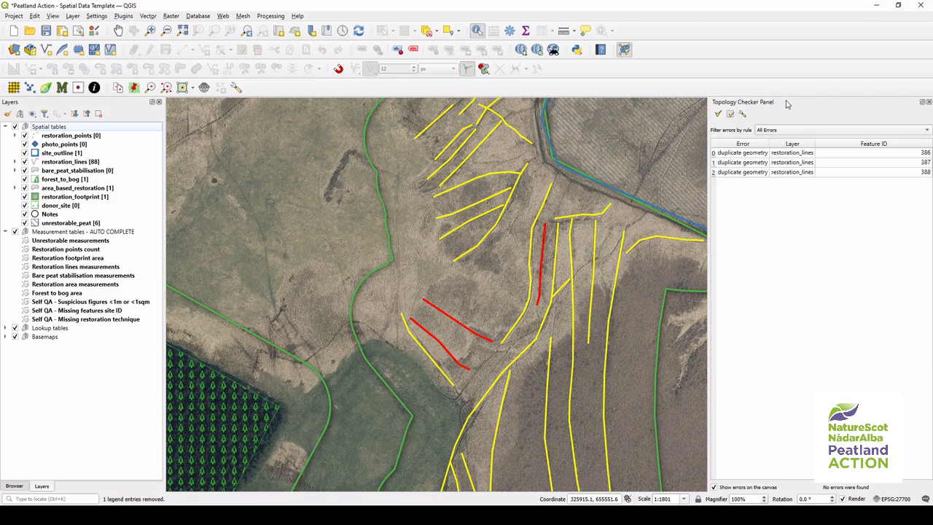
{"action": "left_click", "coordinate": [718, 115]}
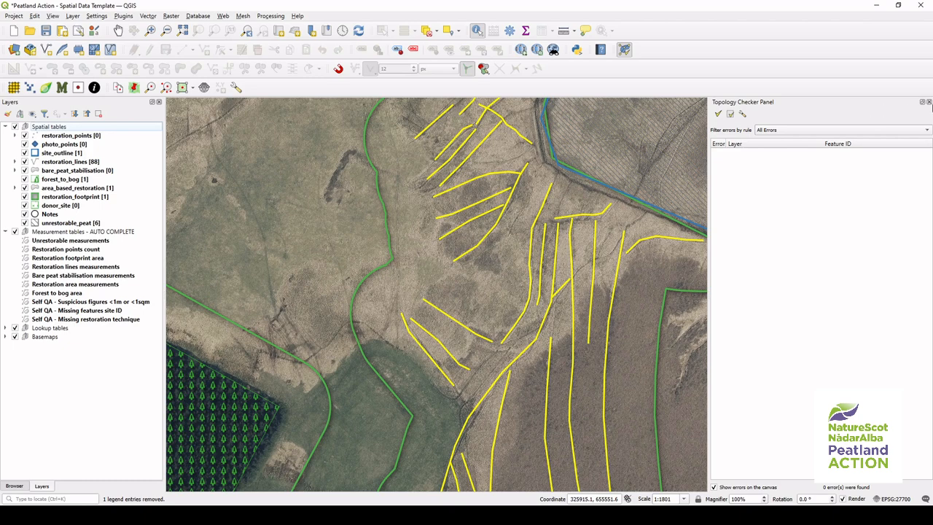
{"action": "left_click", "coordinate": [929, 102]}
Step: Open the restoration_lines attribute table and enable editing
{"action": "scroll", "coordinate": [744, 199], "scroll_direction": "down", "scroll_amount": 1}
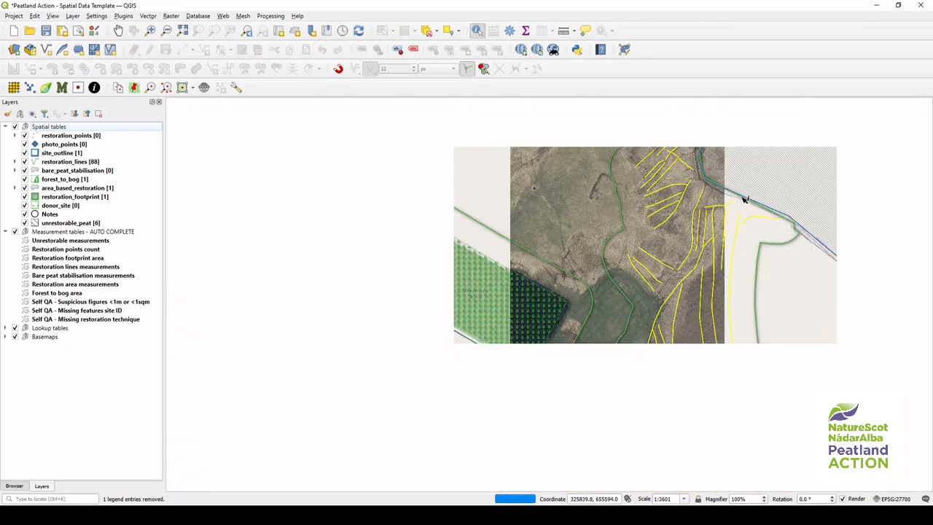
{"action": "scroll", "coordinate": [745, 198], "scroll_direction": "down", "scroll_amount": 1}
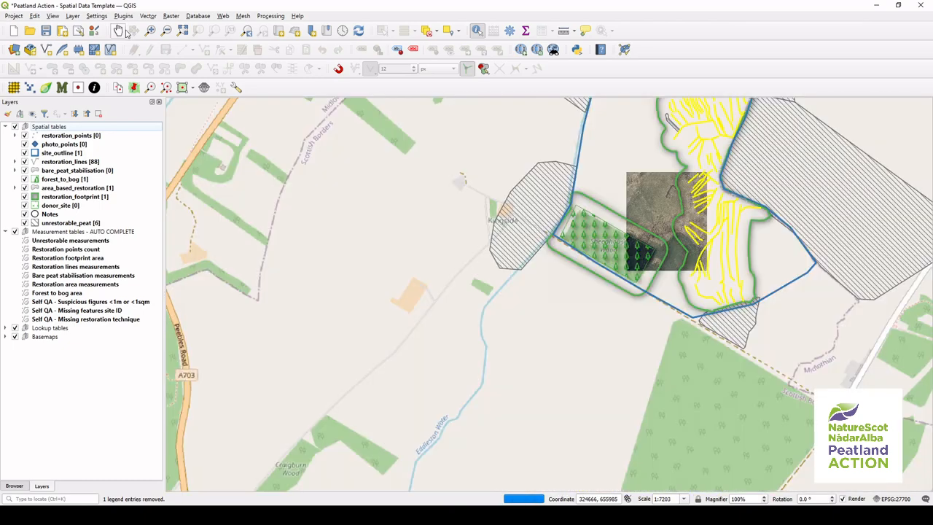
{"action": "left_click", "coordinate": [120, 31]}
{"action": "left_click_drag", "start_coordinate": [553, 127], "coordinate": [382, 287]}
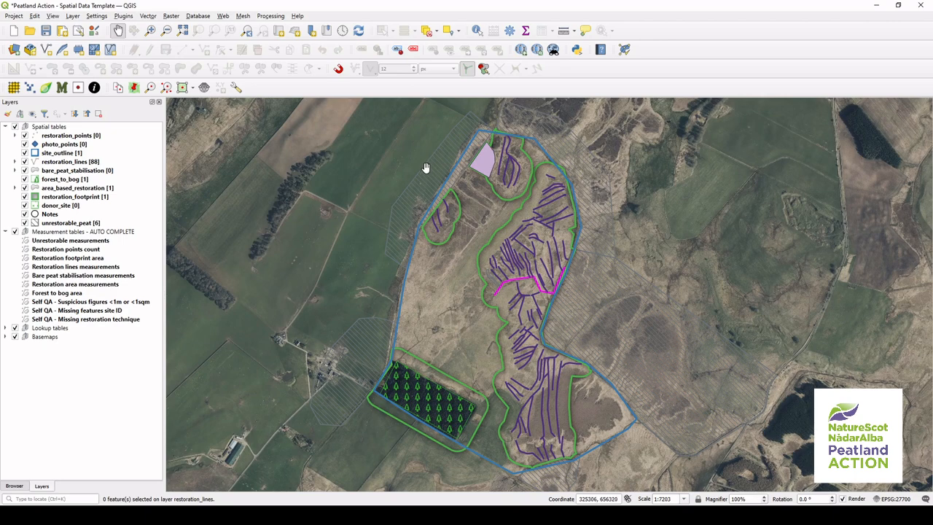
{"action": "left_click", "coordinate": [135, 162]}
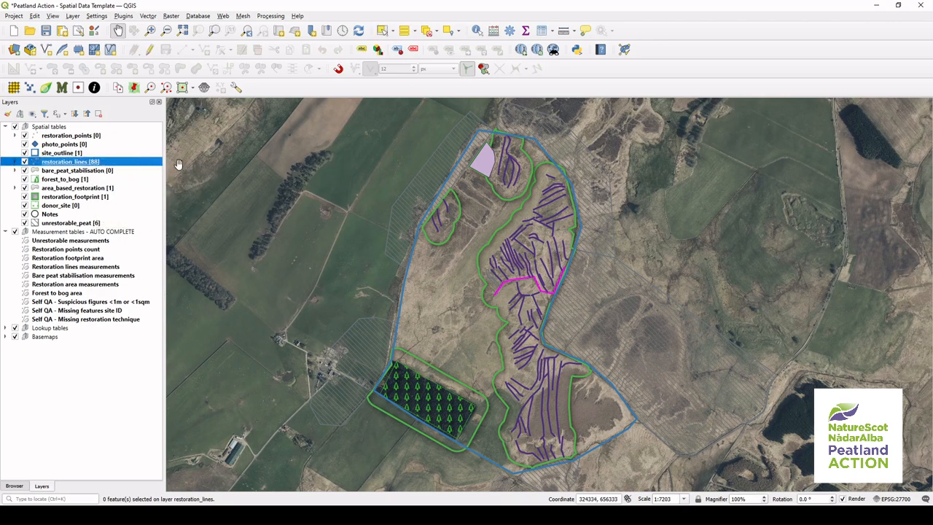
{"action": "right_click", "coordinate": [124, 161]}
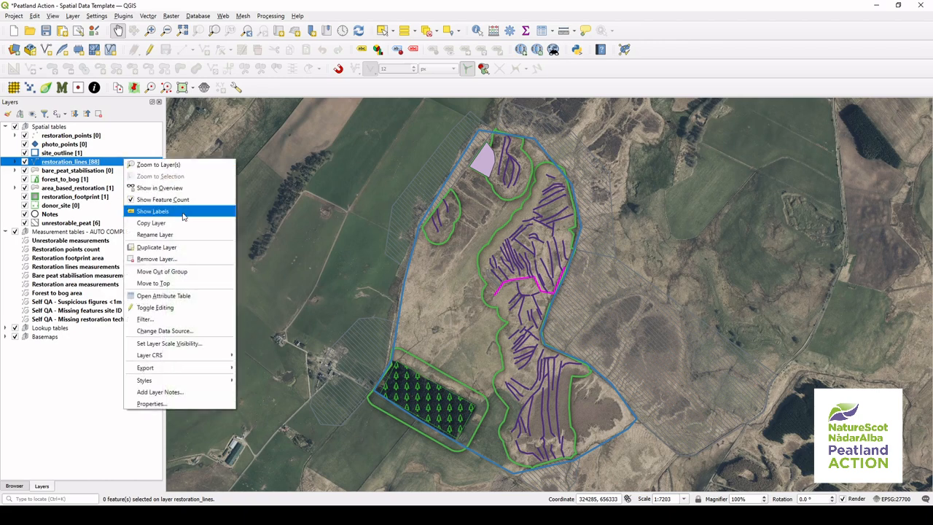
{"action": "left_click", "coordinate": [202, 297]}
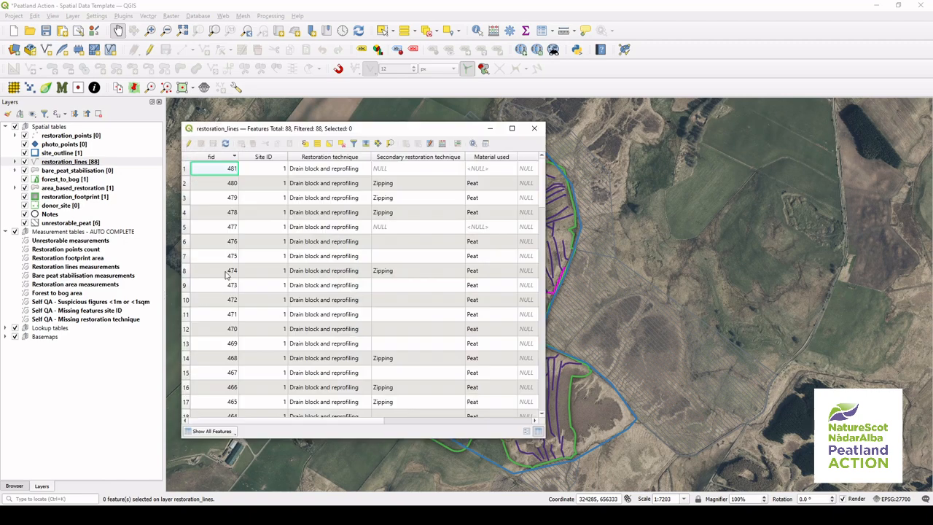
{"action": "left_click", "coordinate": [189, 144]}
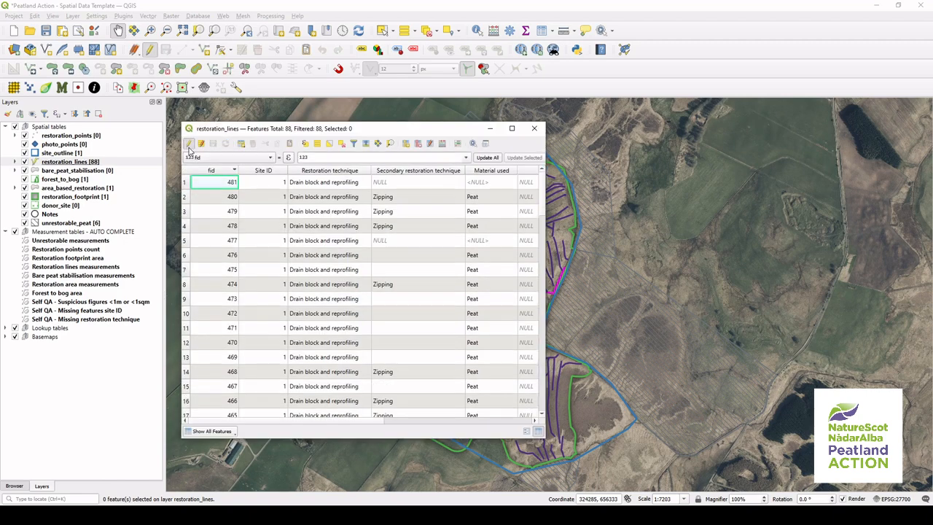
Step: Open the Field Calculator to create a new Decimal number (real) field named Length
{"action": "left_click", "coordinate": [443, 144]}
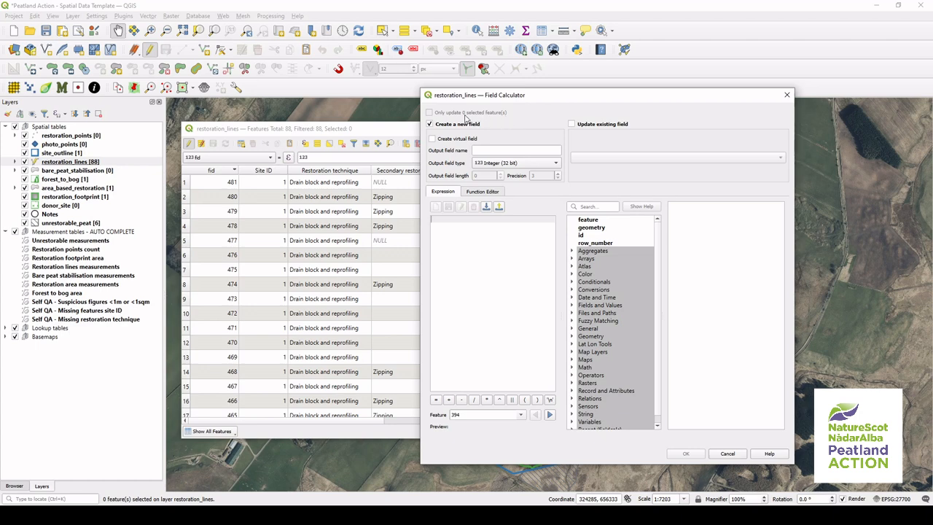
{"action": "left_click", "coordinate": [488, 150]}
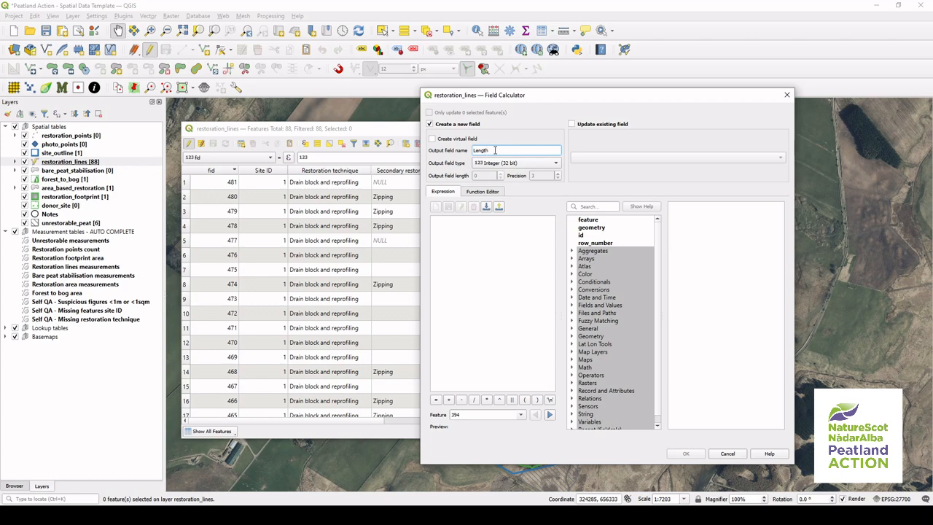
{"action": "left_click", "coordinate": [553, 163]}
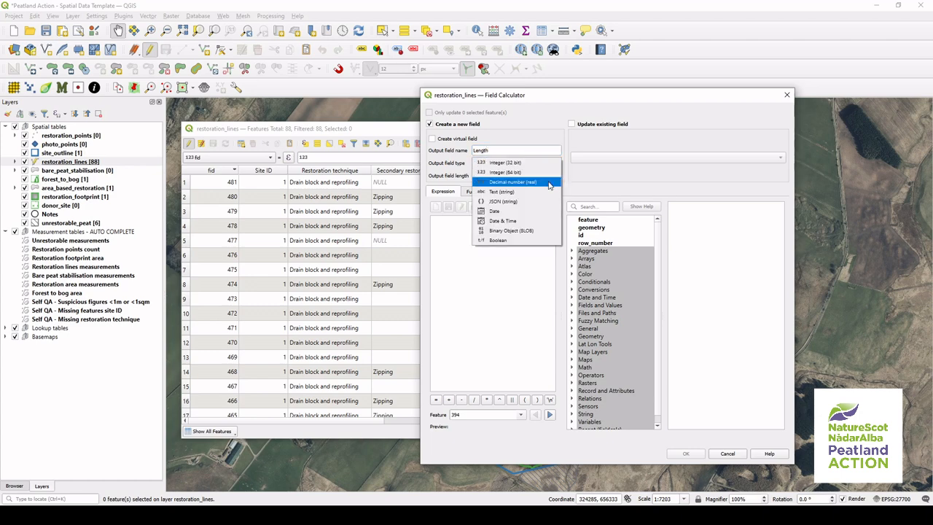
{"action": "left_click", "coordinate": [549, 182]}
{"action": "left_click", "coordinate": [536, 221]}
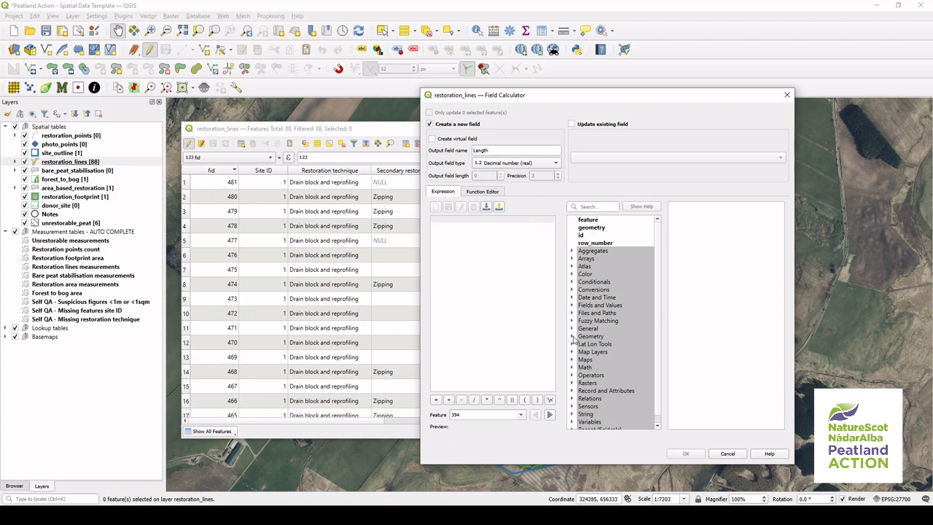
Step: Set the field expression to $length from the Geometry functions
{"action": "left_click", "coordinate": [572, 336]}
{"action": "left_click", "coordinate": [628, 337]}
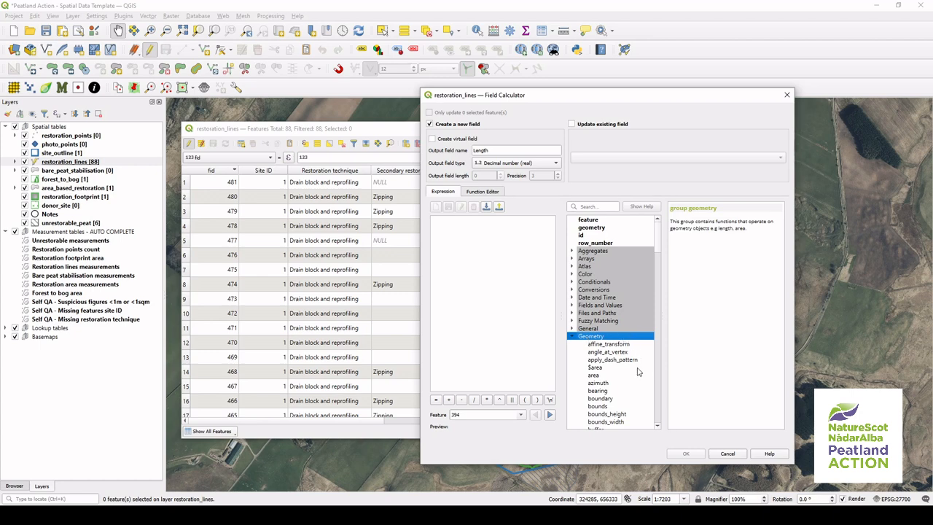
{"action": "left_click", "coordinate": [638, 367]}
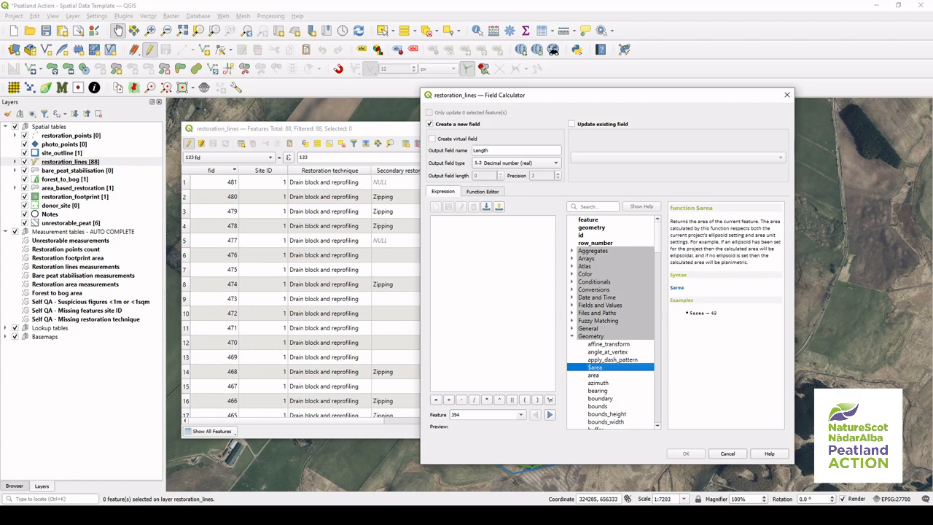
{"action": "scroll", "coordinate": [645, 354], "scroll_direction": "down", "scroll_amount": 18}
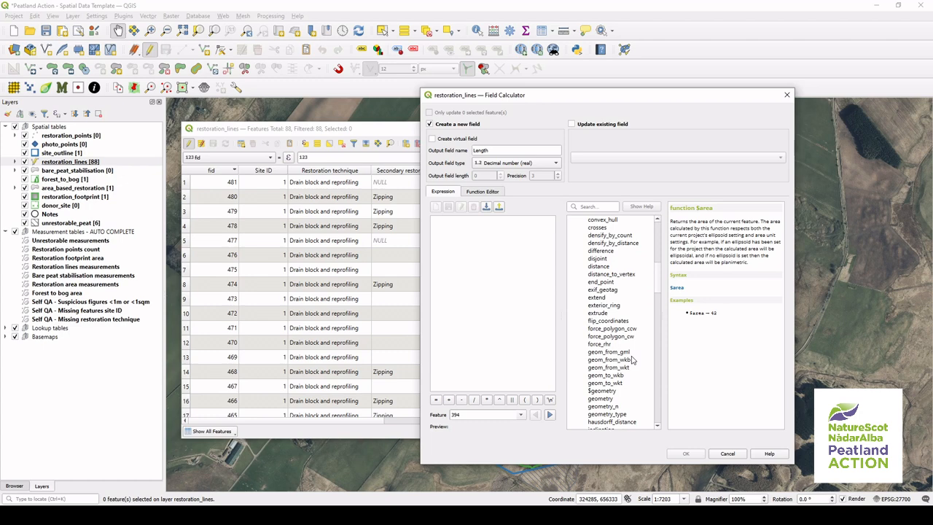
{"action": "scroll", "coordinate": [630, 357], "scroll_direction": "down", "scroll_amount": 1}
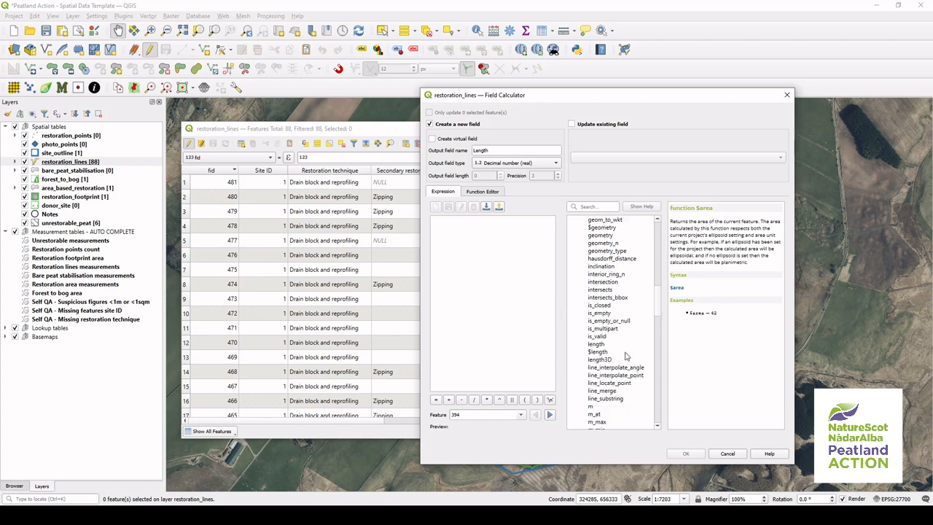
{"action": "left_click", "coordinate": [626, 353]}
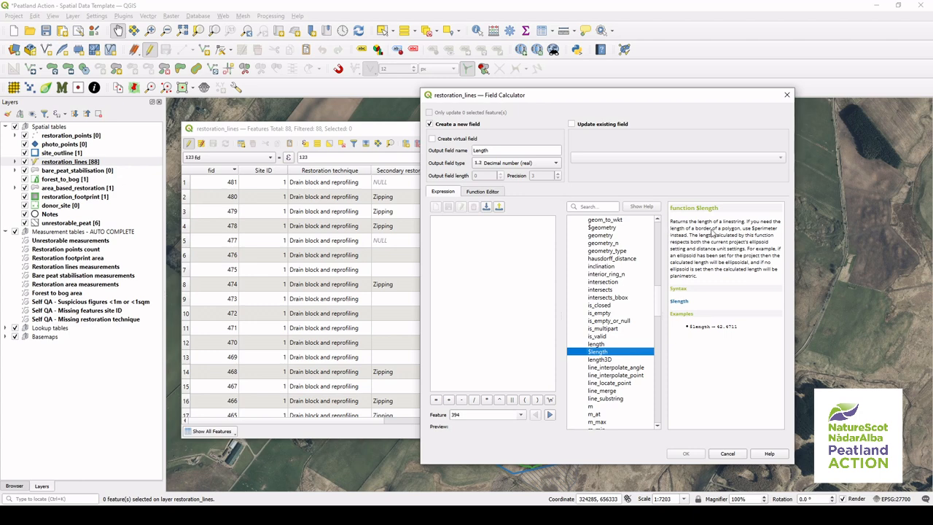
{"action": "double_click", "coordinate": [633, 351]}
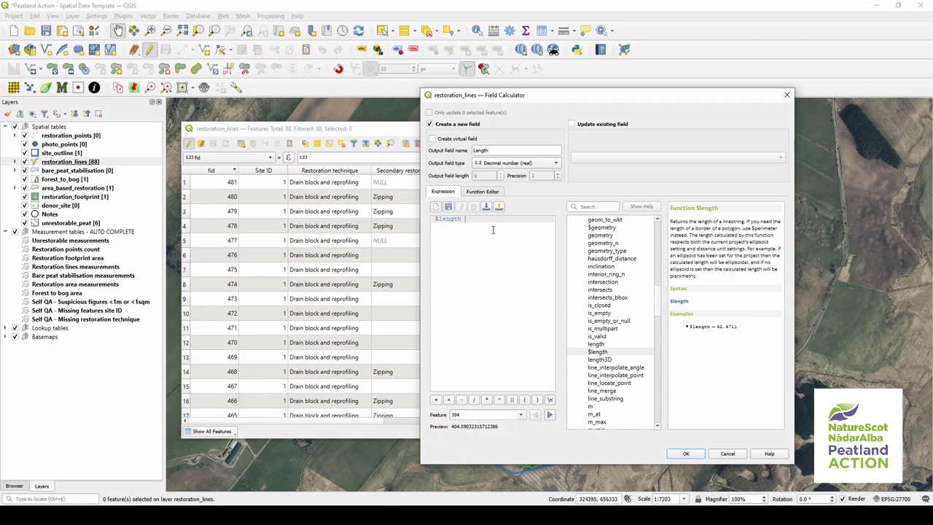
Step: Apply the calculation to add the Length field to the restoration lines
{"action": "left_click", "coordinate": [597, 336]}
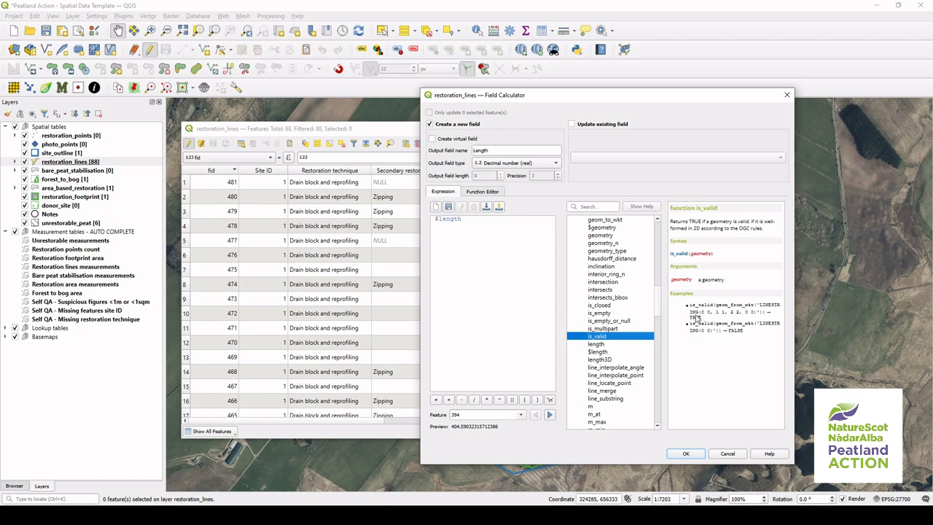
{"action": "left_click", "coordinate": [543, 162]}
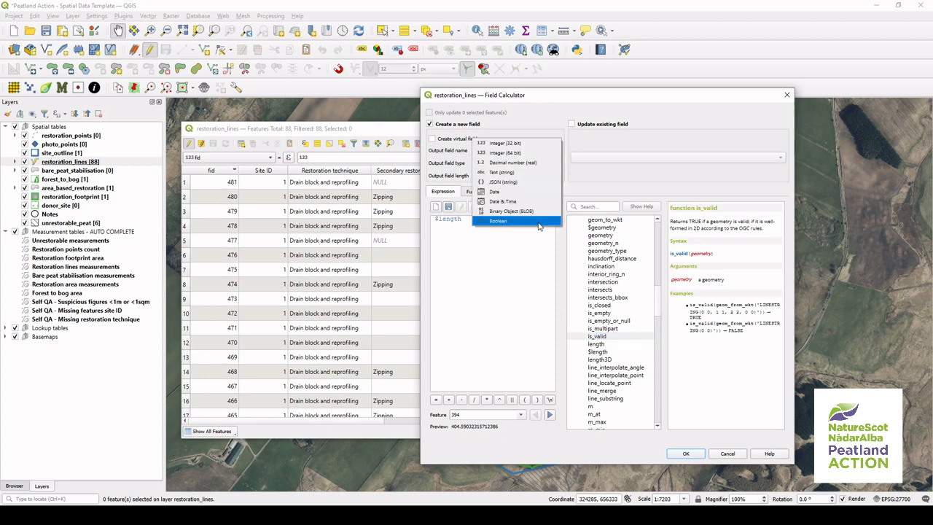
{"action": "left_click", "coordinate": [591, 191]}
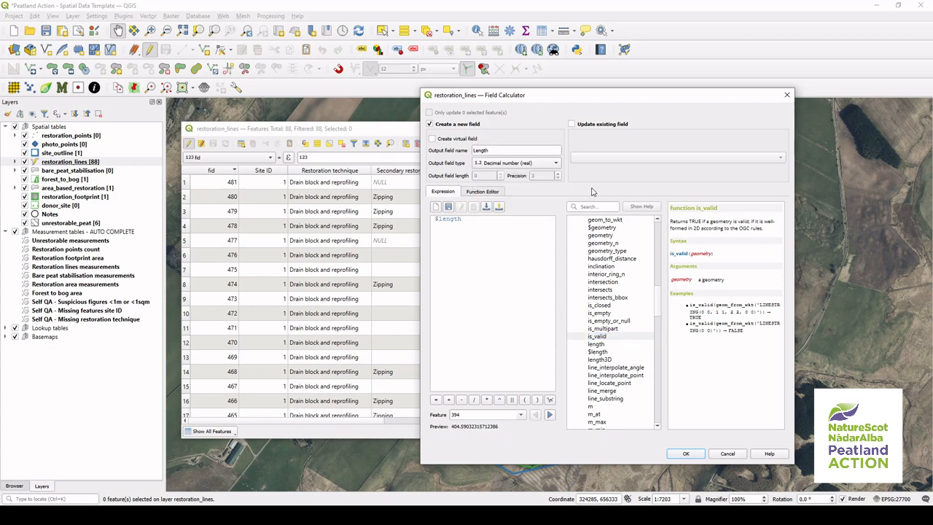
{"action": "left_click", "coordinate": [686, 454]}
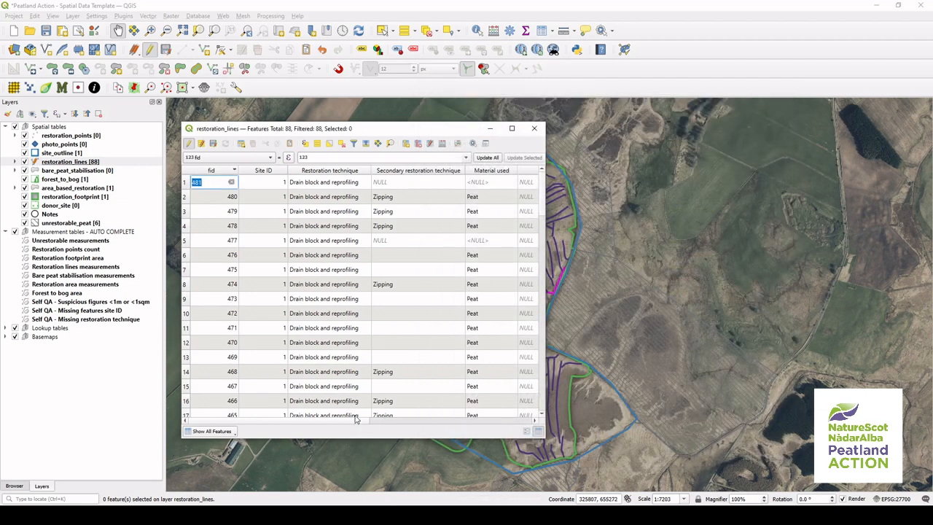
Step: Scroll to the Length column and sort the table by it in ascending order
{"action": "left_click_drag", "start_coordinate": [356, 421], "coordinate": [543, 409]}
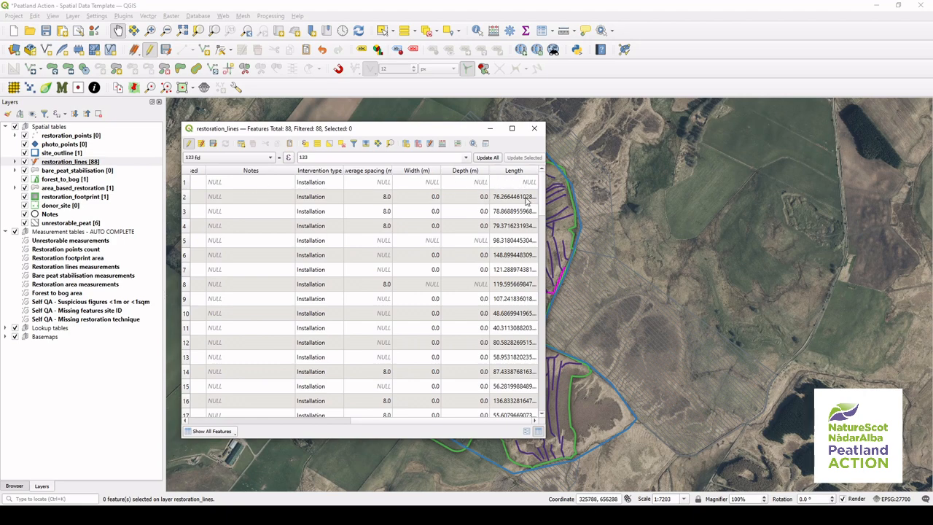
{"action": "left_click", "coordinate": [530, 172]}
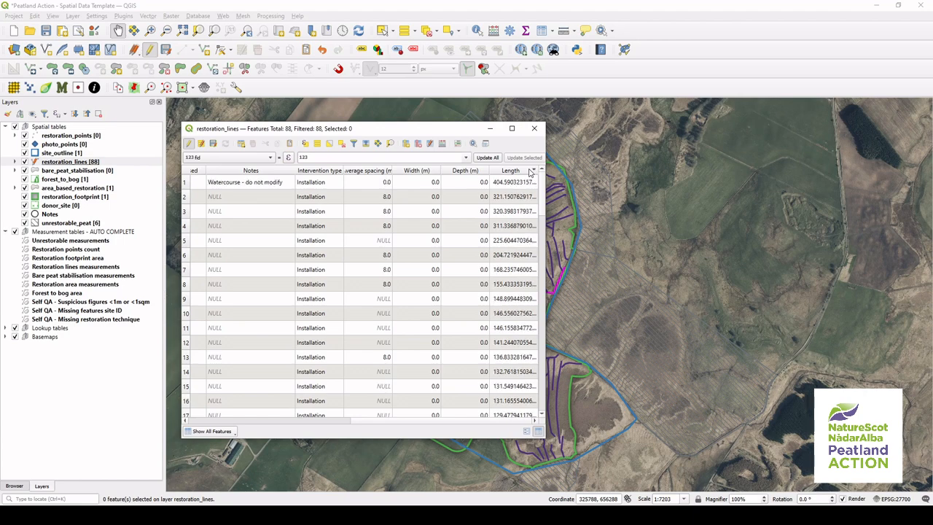
{"action": "left_click", "coordinate": [530, 172]}
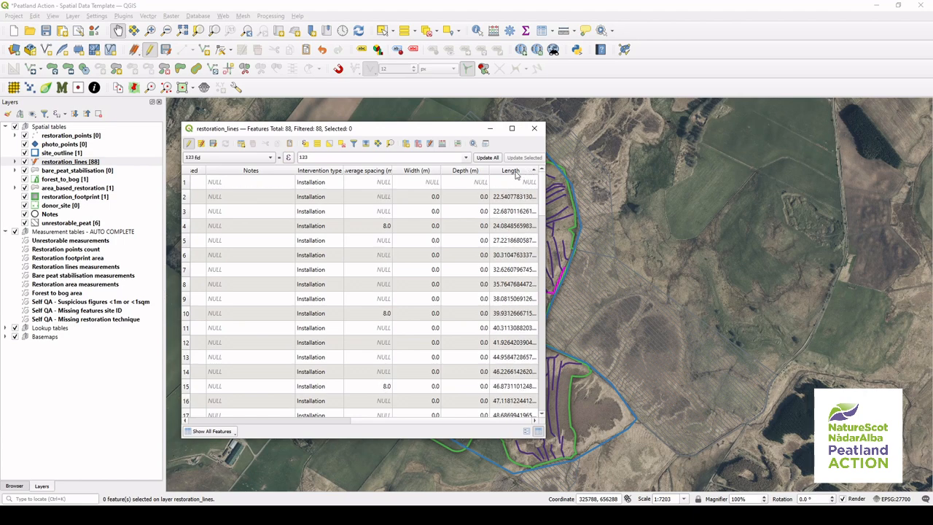
Step: Delete the restoration line with no length from the layer
{"action": "left_click", "coordinate": [185, 187]}
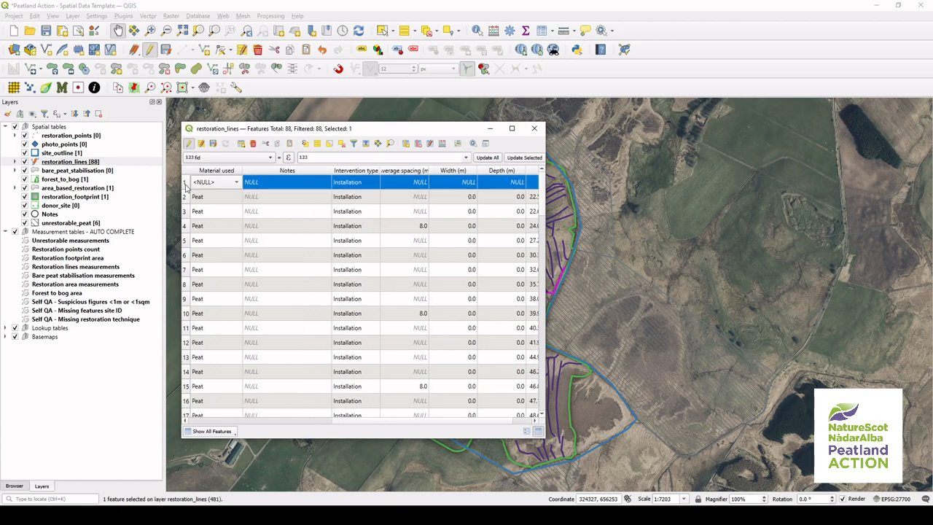
{"action": "left_click", "coordinate": [392, 144]}
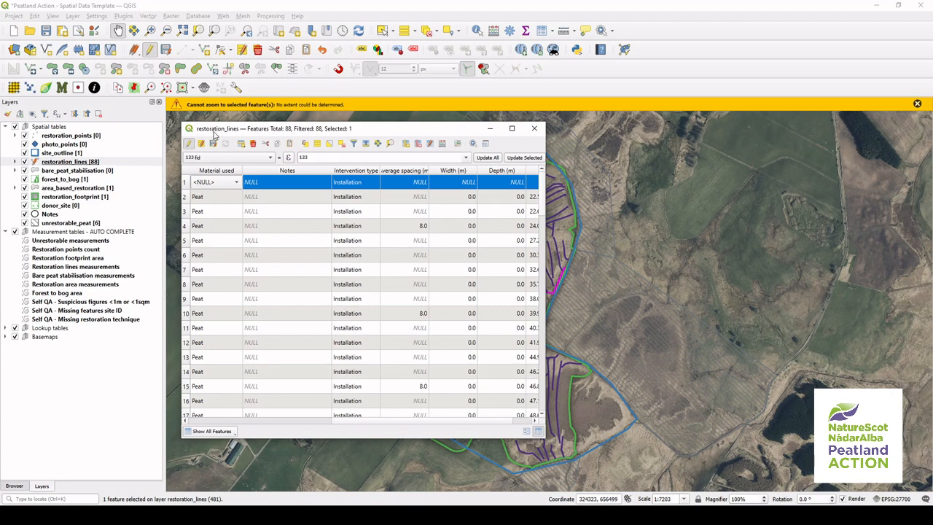
{"action": "left_click", "coordinate": [253, 145]}
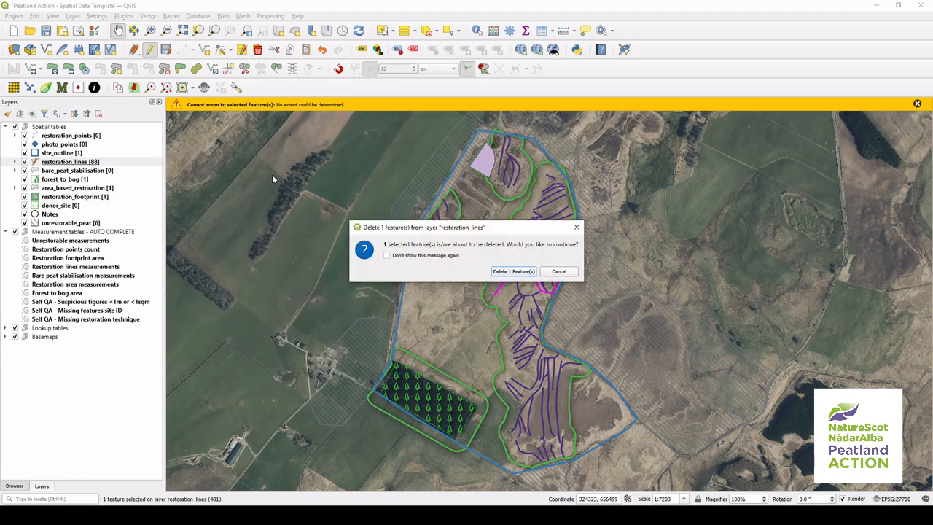
{"action": "left_click", "coordinate": [514, 271]}
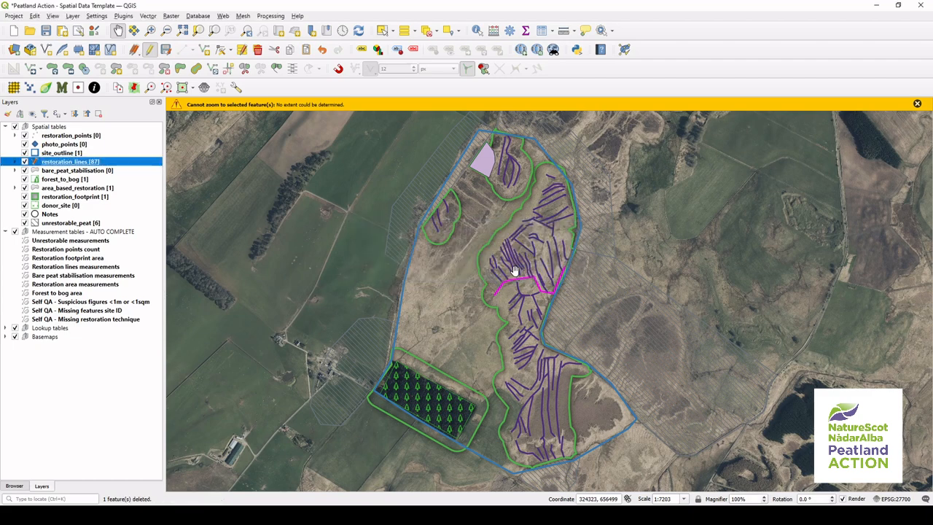
{"action": "right_click", "coordinate": [144, 166]}
{"action": "left_click", "coordinate": [189, 300]}
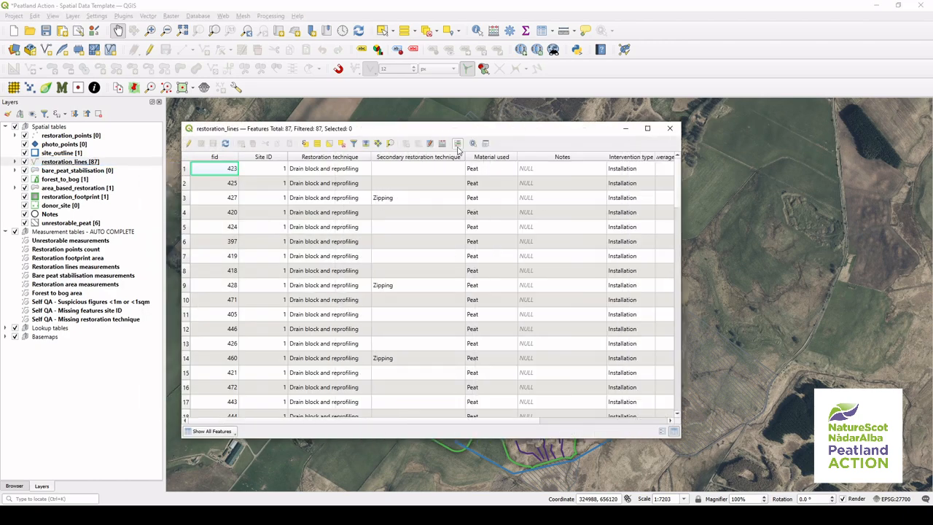
{"action": "left_click", "coordinate": [443, 144]}
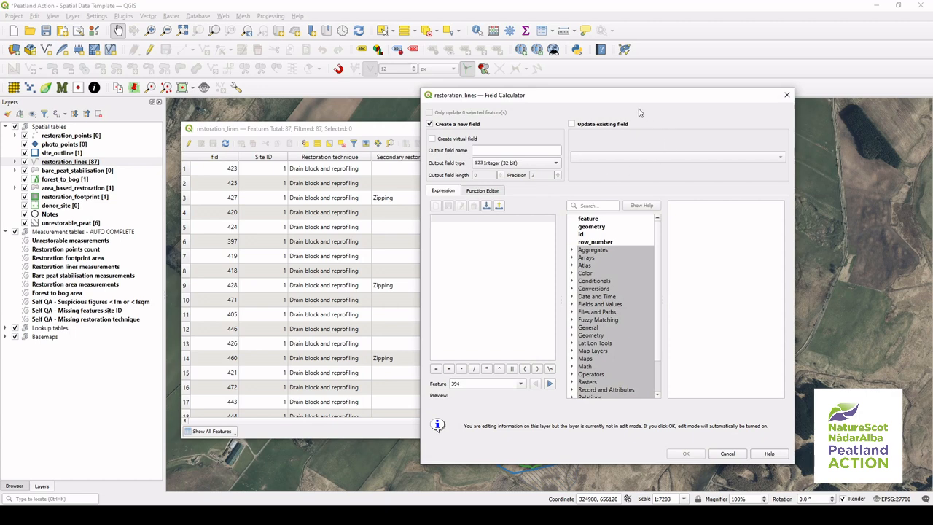
{"action": "left_click", "coordinate": [614, 125]}
{"action": "left_click", "coordinate": [613, 157]}
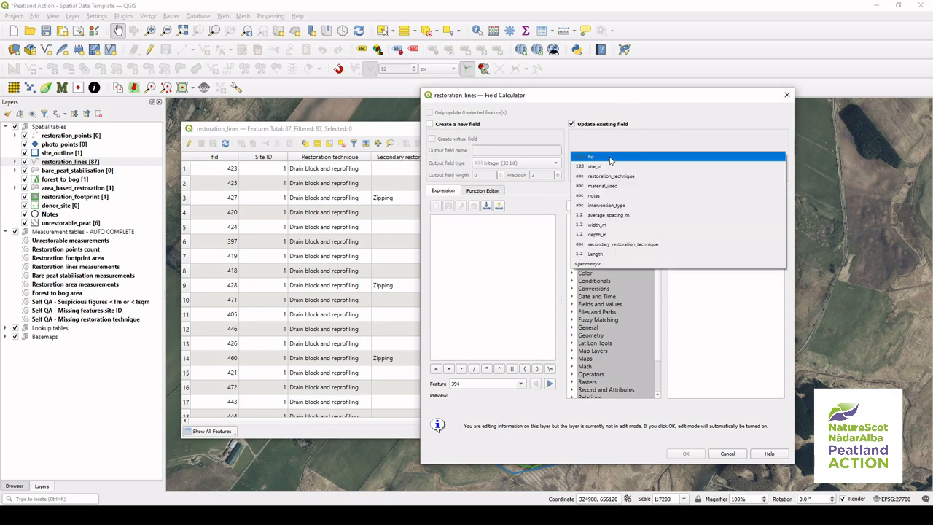
{"action": "left_click", "coordinate": [613, 254]}
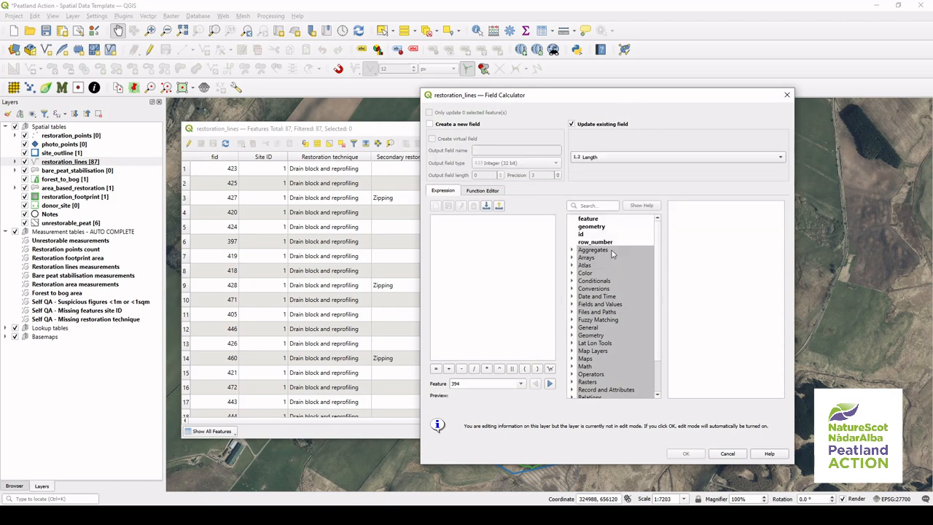
{"action": "left_click", "coordinate": [786, 94]}
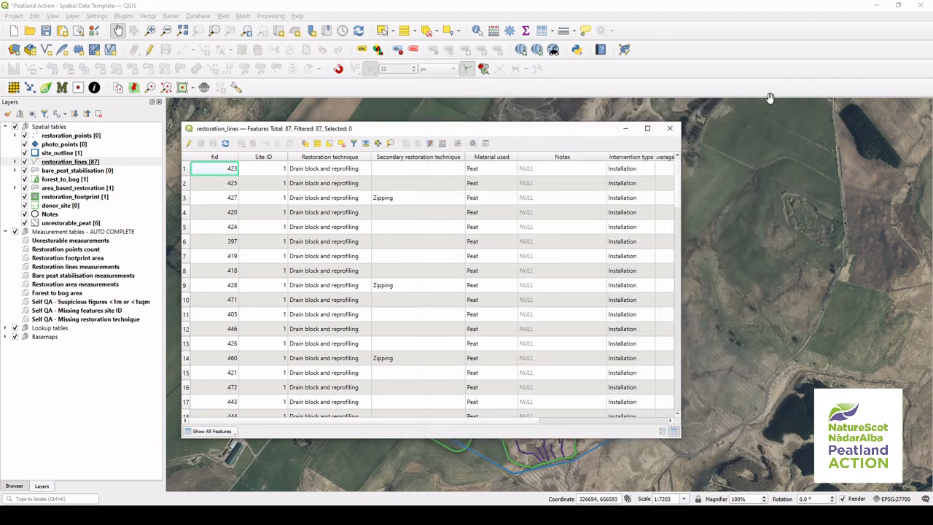
{"action": "left_click", "coordinate": [670, 129]}
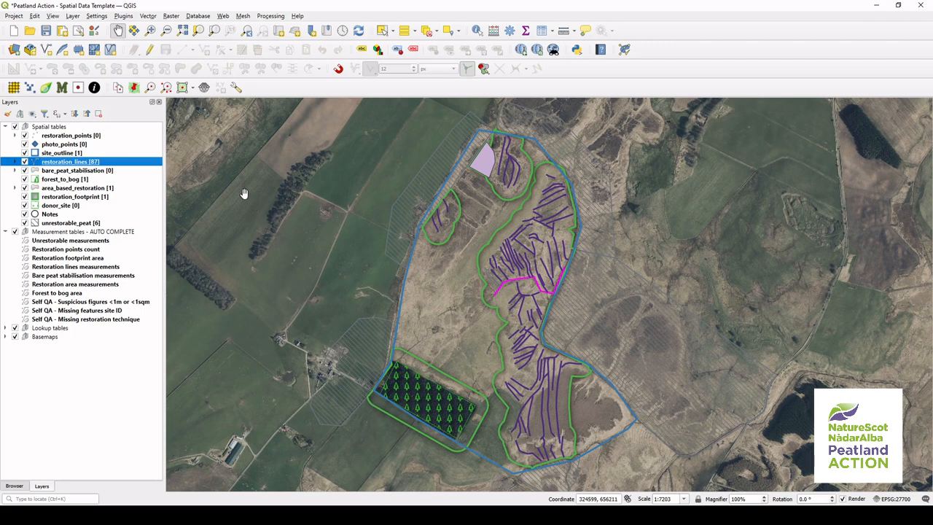
Step: Run List Unique Values on restoration_lines for the restoration_technique and material_used fields
{"action": "left_click", "coordinate": [153, 127]}
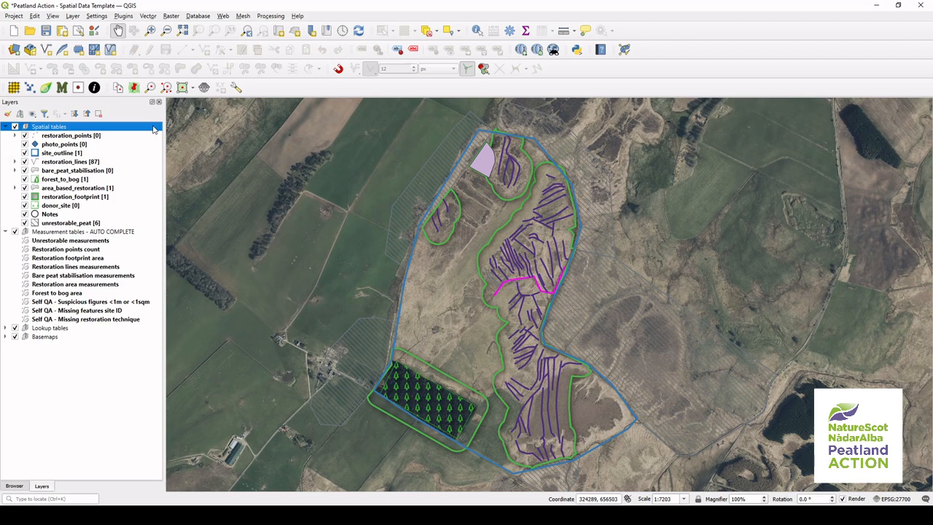
{"action": "left_click", "coordinate": [6, 328]}
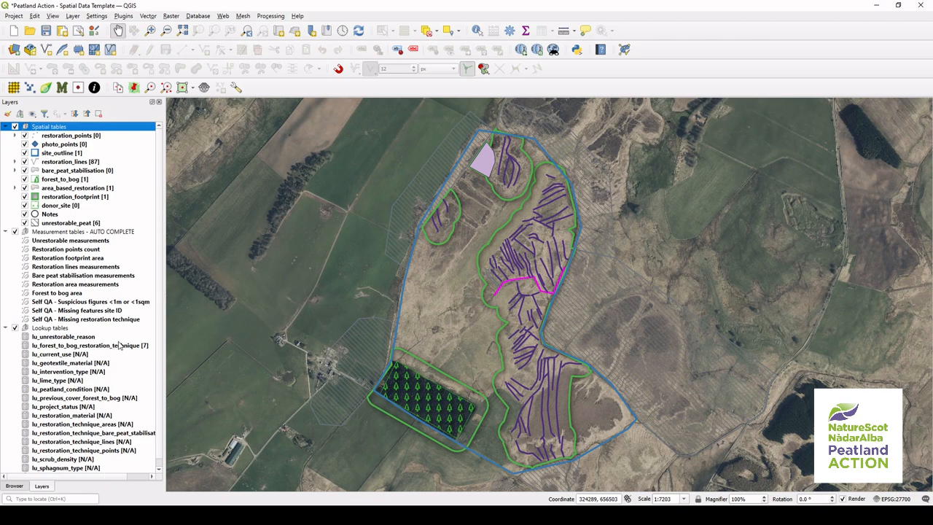
{"action": "left_click", "coordinate": [124, 162]}
{"action": "left_click", "coordinate": [148, 16]}
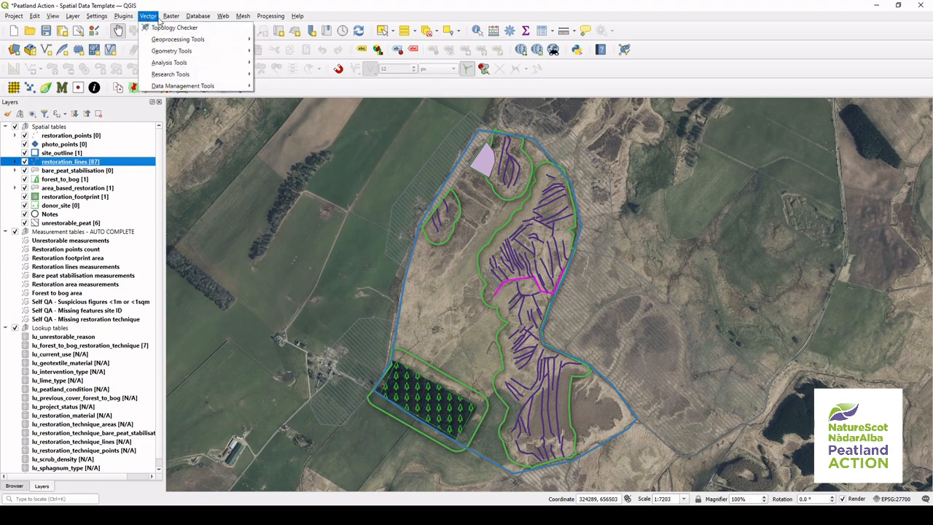
{"action": "mouse_move", "coordinate": [226, 64]}
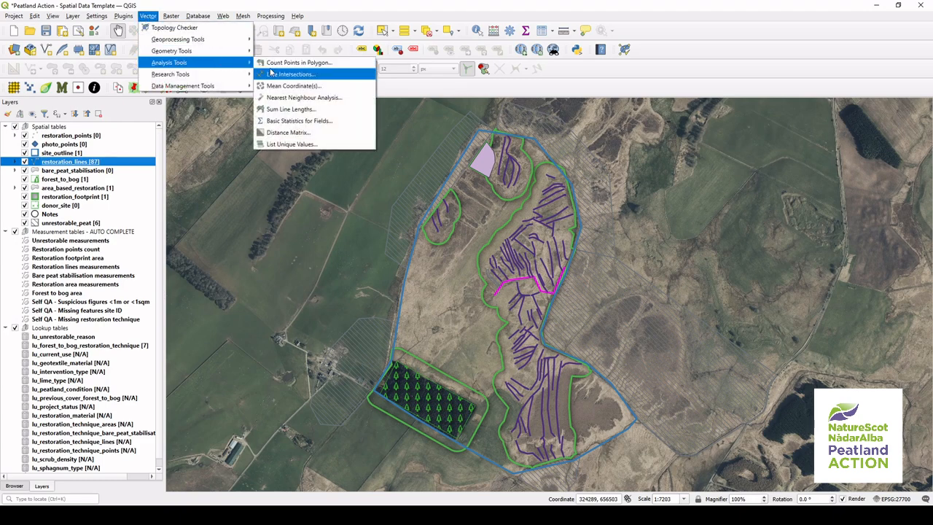
{"action": "left_click", "coordinate": [325, 145]}
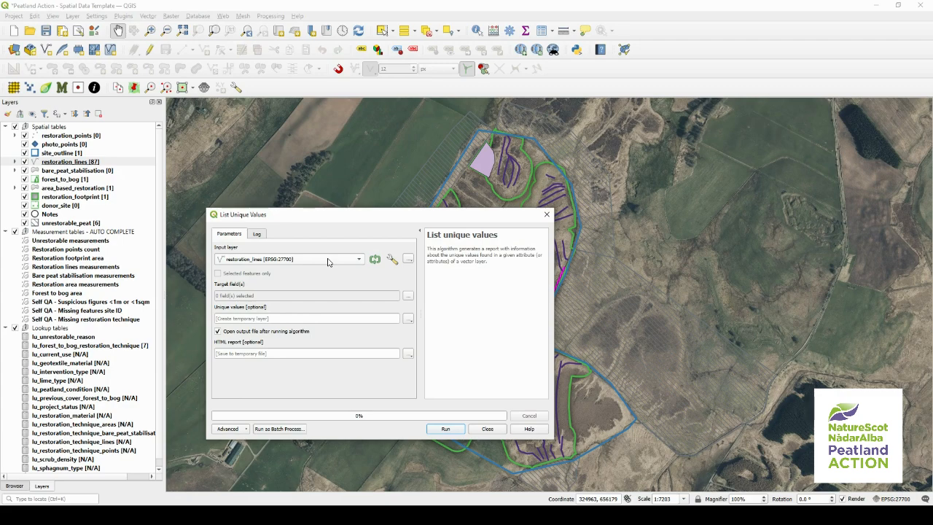
{"action": "left_click", "coordinate": [408, 295]}
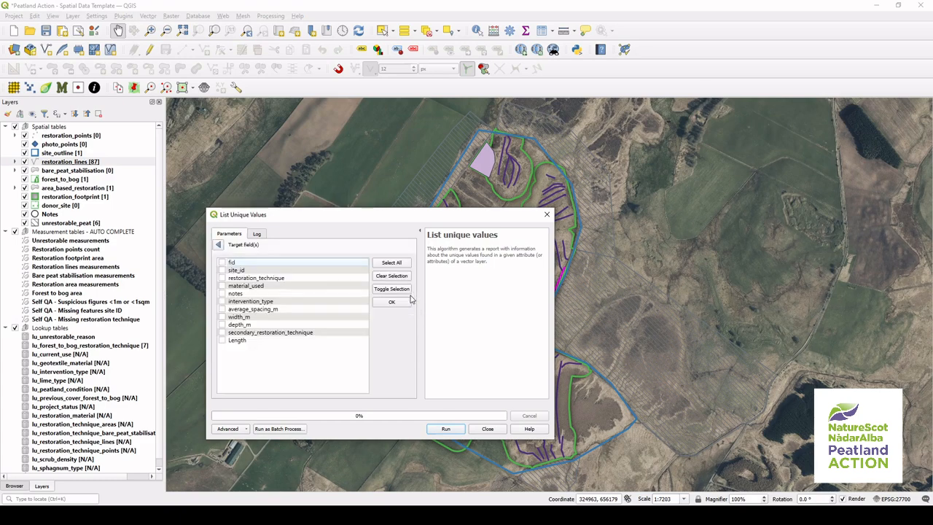
{"action": "left_click", "coordinate": [255, 280]}
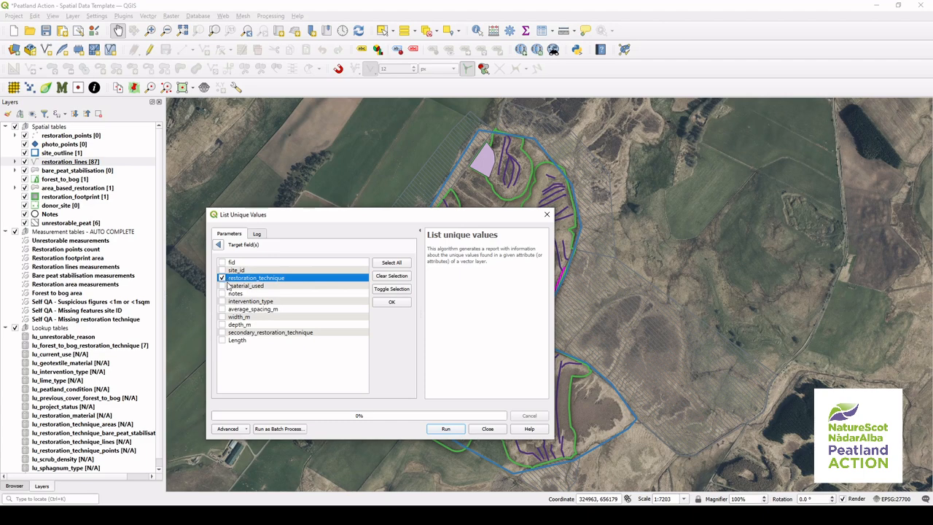
{"action": "left_click", "coordinate": [220, 246]}
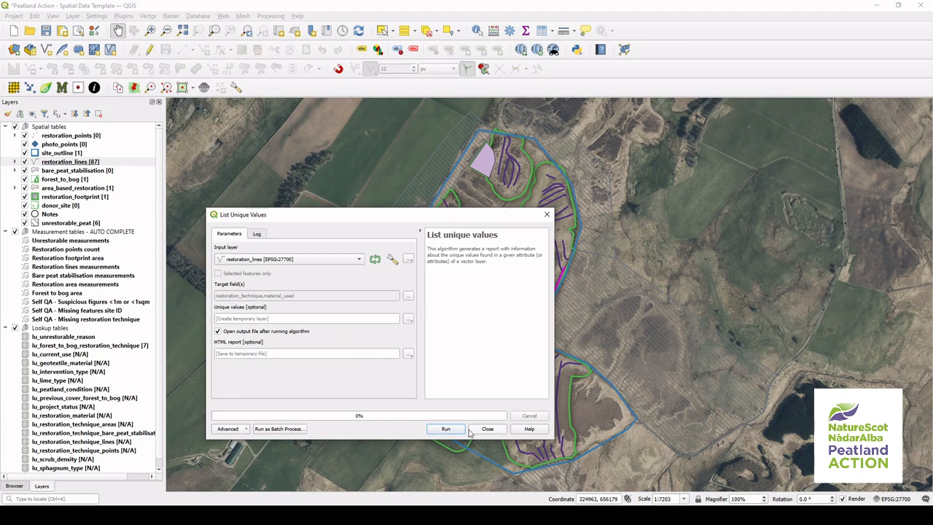
{"action": "left_click", "coordinate": [458, 430]}
{"action": "left_click", "coordinate": [485, 429]}
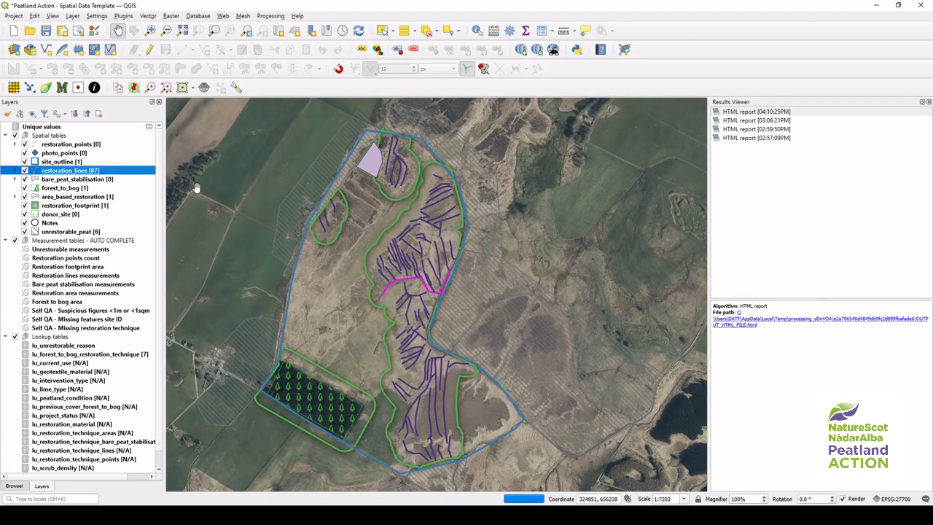
Step: Open the Unique values attribute table and widen its restoration_technique column
{"action": "left_click", "coordinate": [110, 129]}
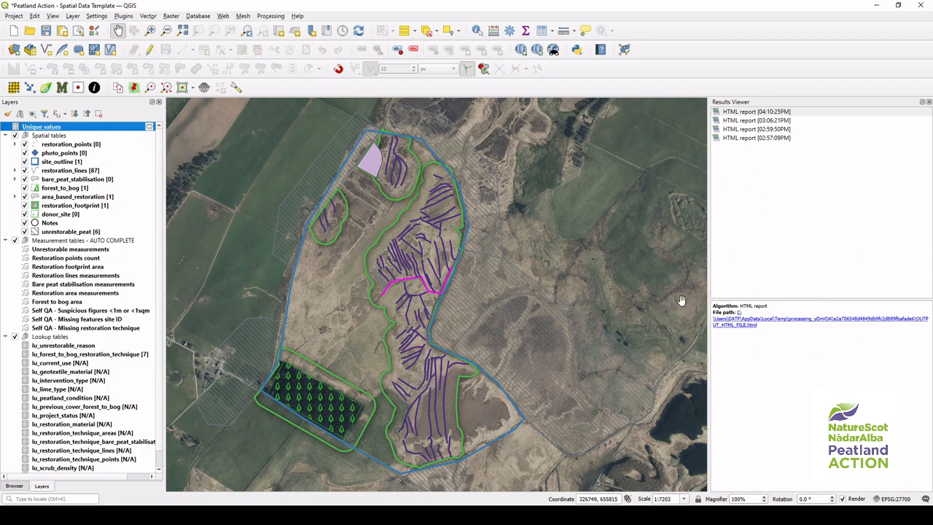
{"action": "right_click", "coordinate": [123, 127]}
{"action": "left_click", "coordinate": [185, 216]}
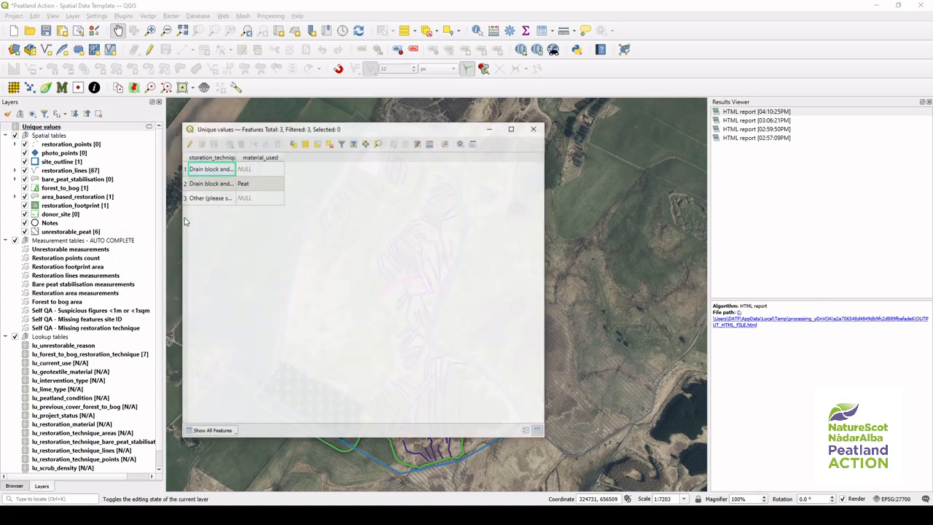
{"action": "left_click_drag", "start_coordinate": [235, 153], "coordinate": [295, 154]}
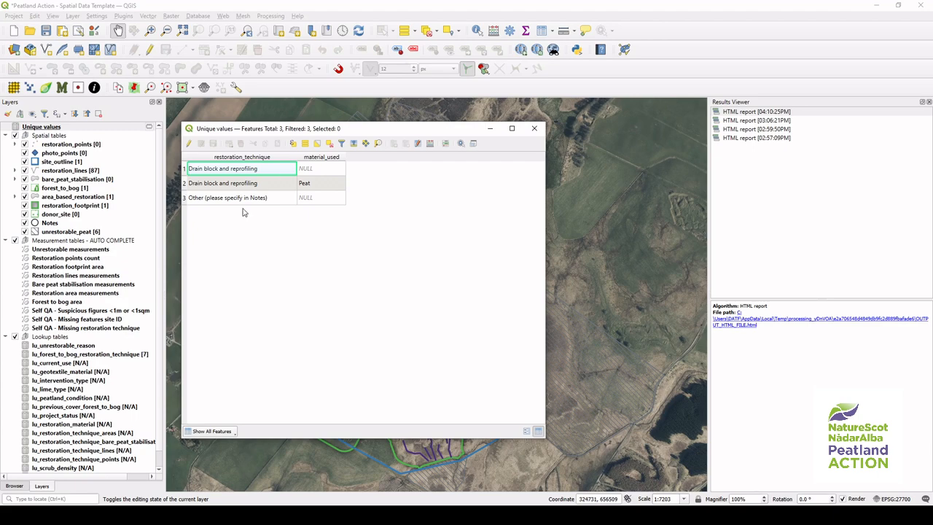
Step: Open the lu_restoration_technique_lines attribute table and place it beside the Unique values table
{"action": "right_click", "coordinate": [94, 451]}
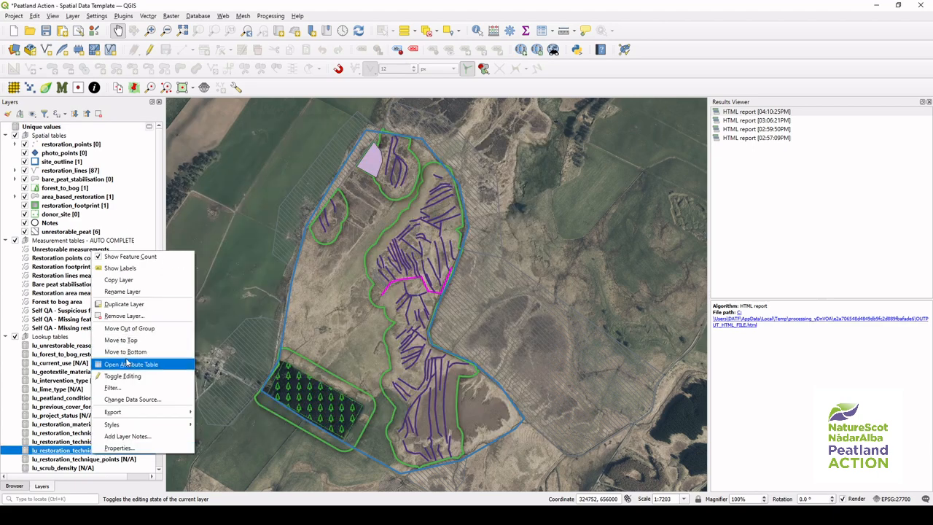
{"action": "left_click", "coordinate": [138, 364]}
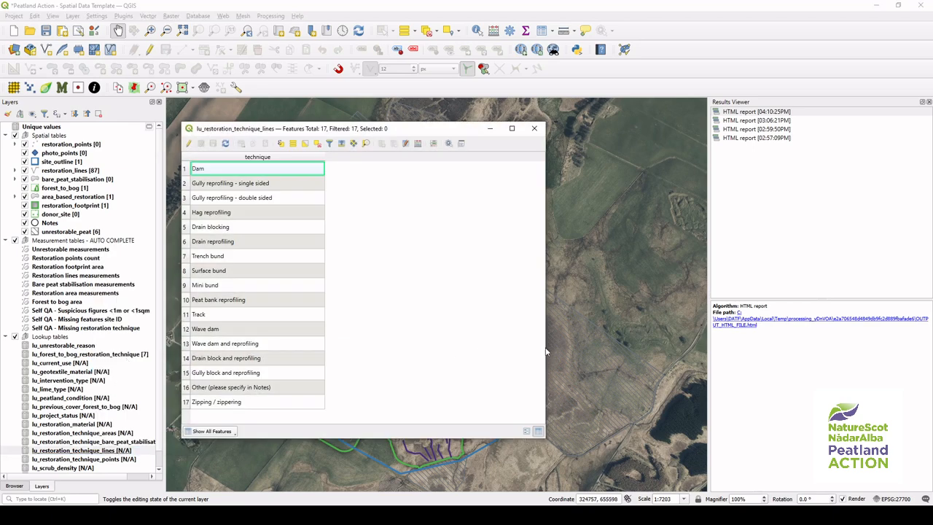
{"action": "left_click_drag", "start_coordinate": [548, 344], "coordinate": [340, 333]}
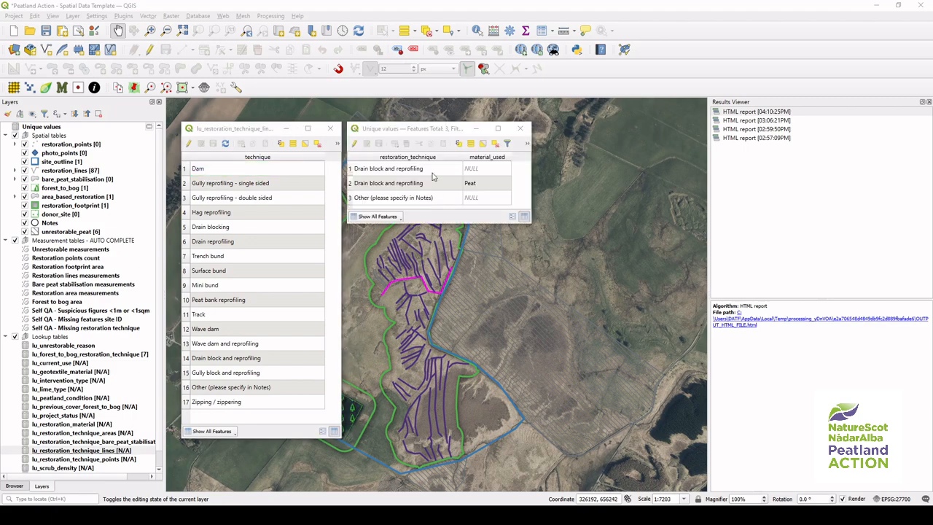
Step: Compare each unique restoration technique with the allowed techniques in the lookup table
{"action": "left_click", "coordinate": [349, 172]}
{"action": "left_click", "coordinate": [349, 183]}
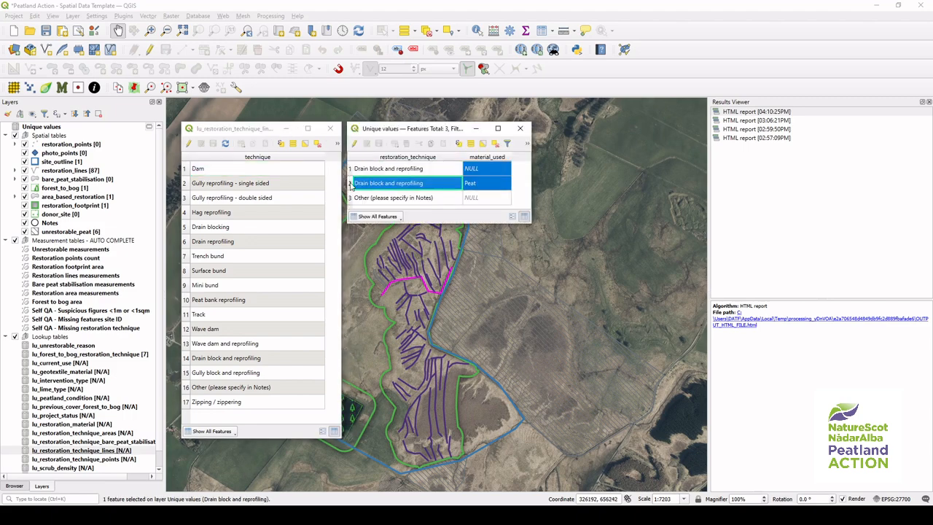
{"action": "left_click", "coordinate": [350, 199]}
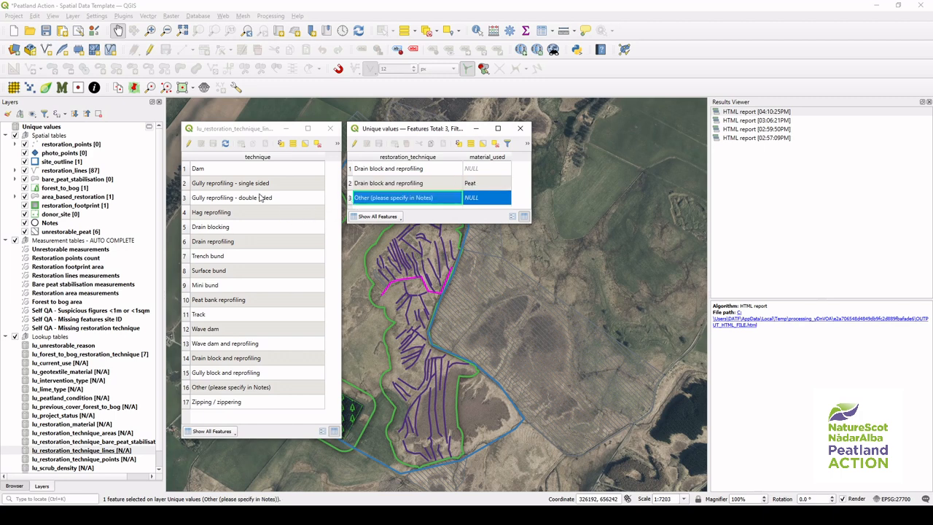
{"action": "left_click", "coordinate": [247, 364]}
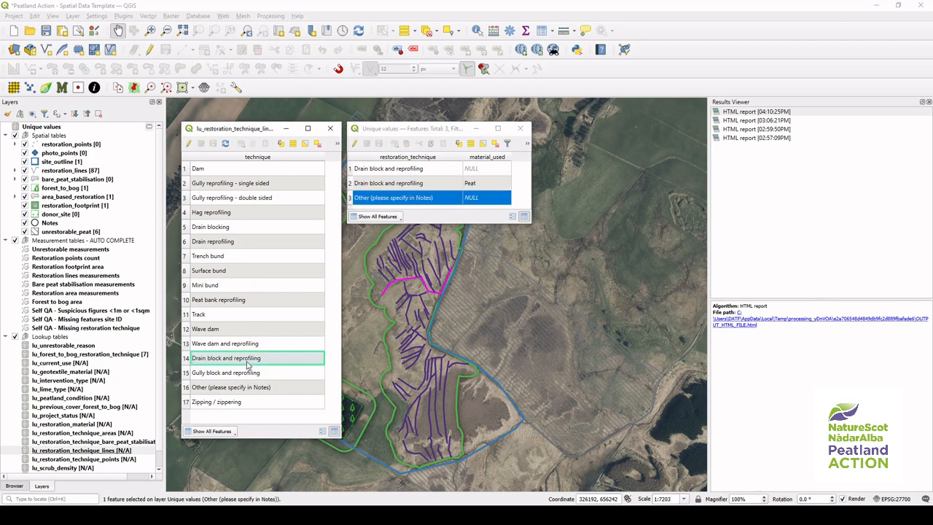
{"action": "left_click", "coordinate": [240, 390]}
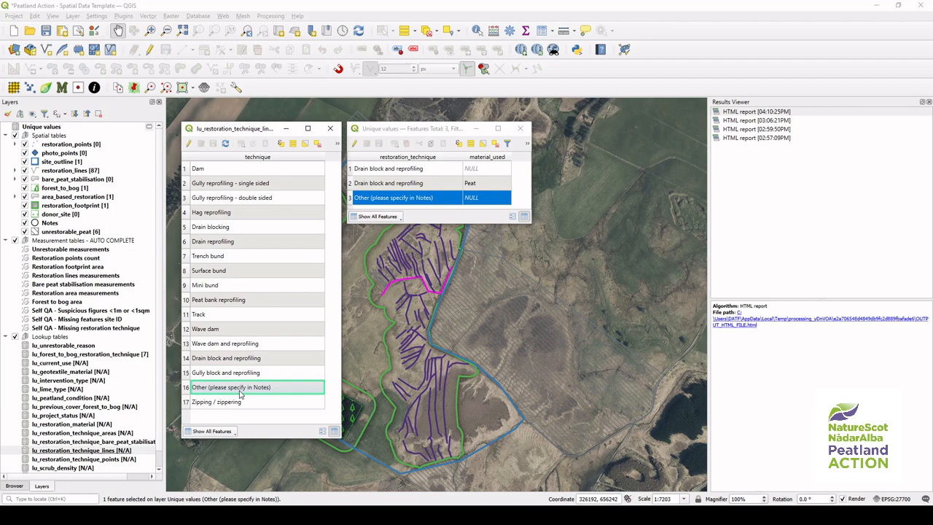
{"action": "left_click", "coordinate": [522, 186]}
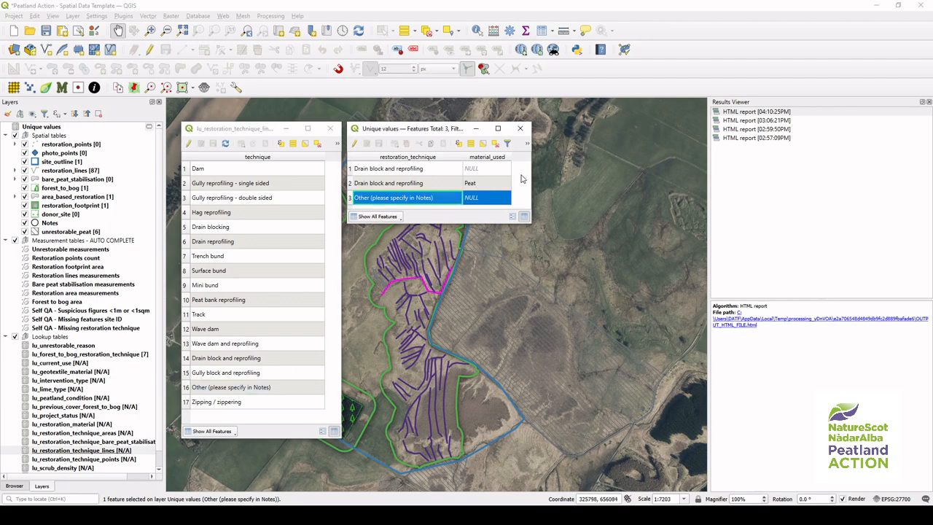